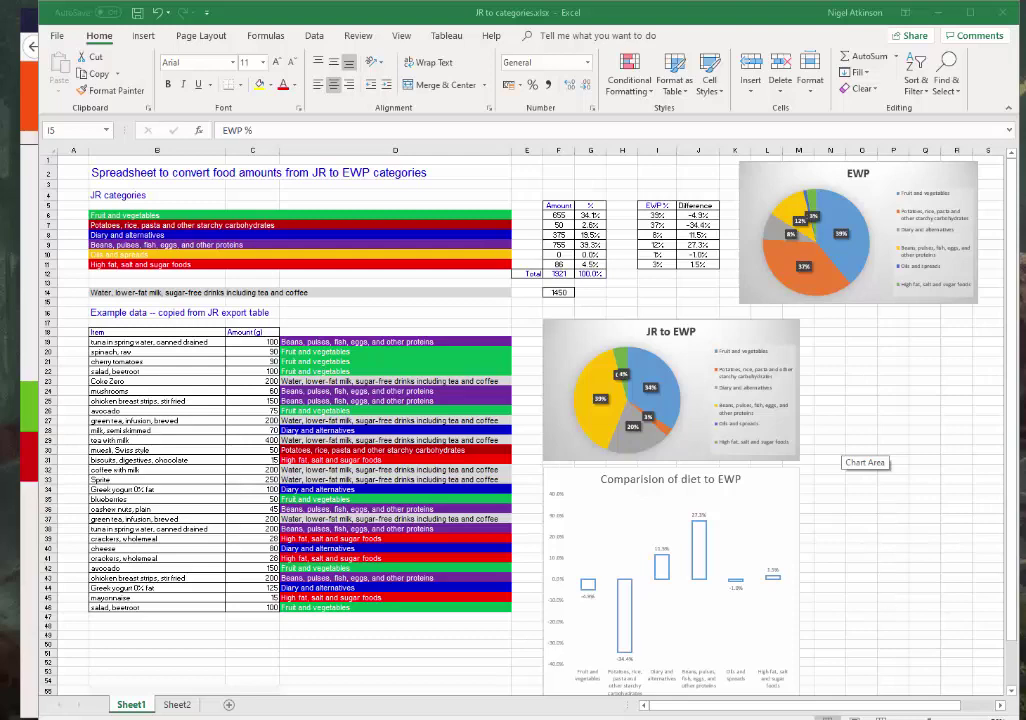
# Open Sheet2 and inspect the percentage and amount formulas for Fruit and vegetables in G6 and F6.
pyautogui.click(178, 705)
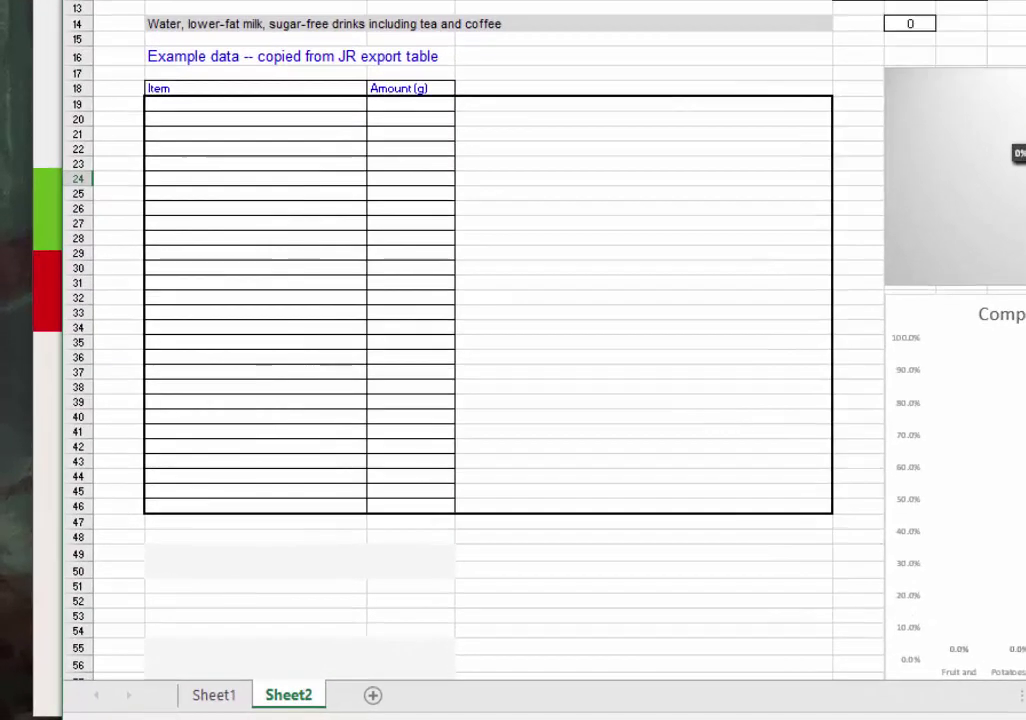
pyautogui.rightClick(298, 700)
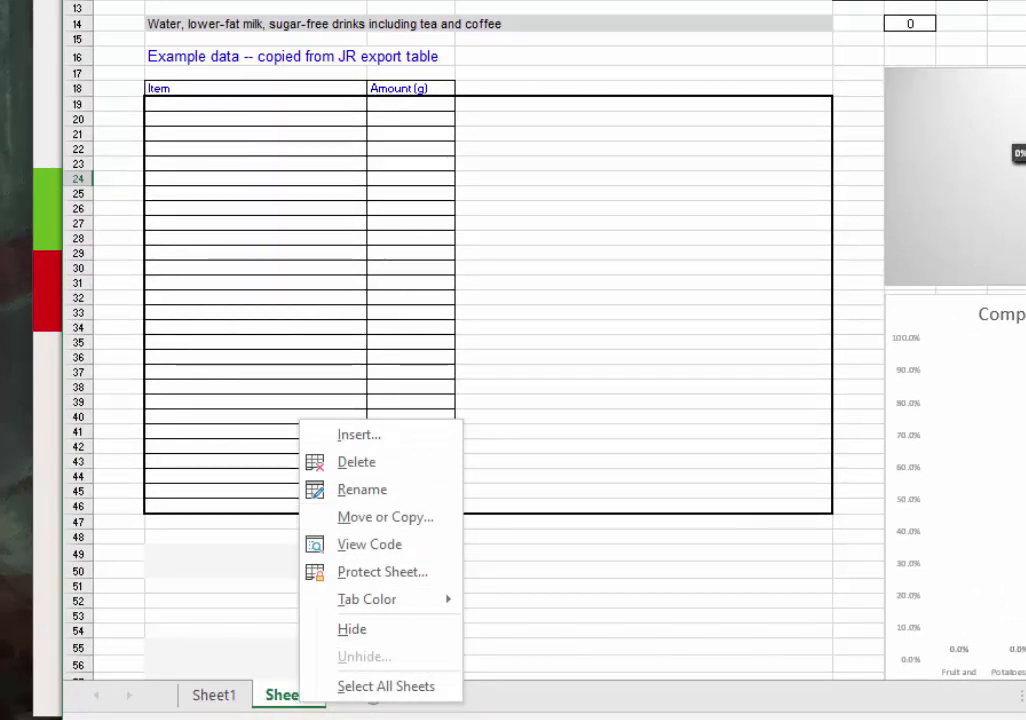
pyautogui.press('Escape')
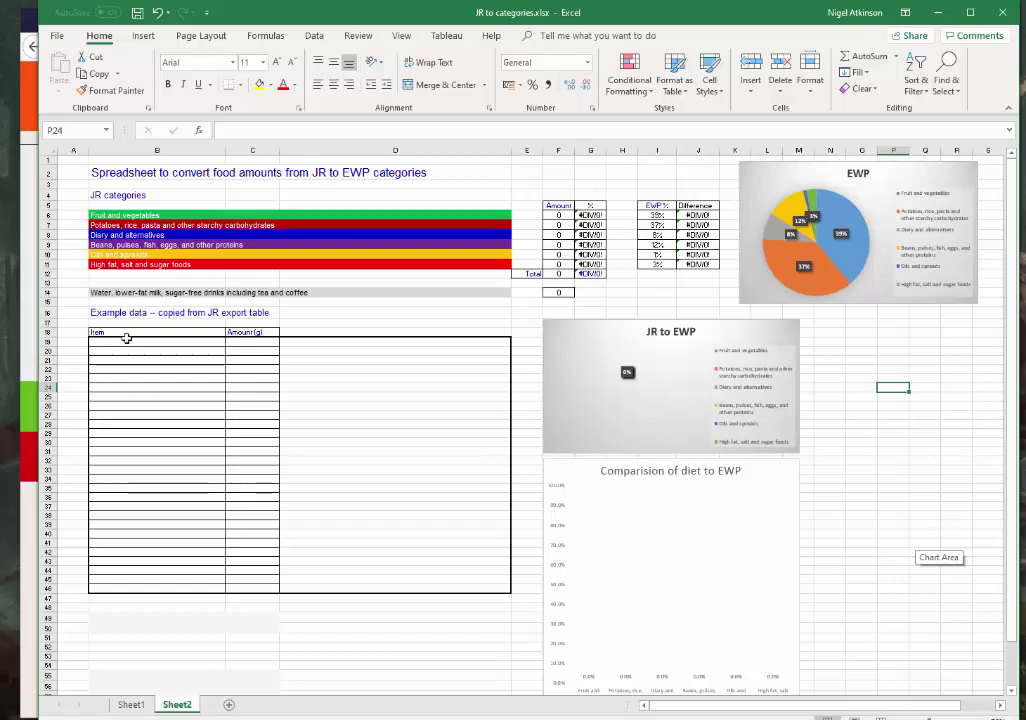
pyautogui.click(590, 215)
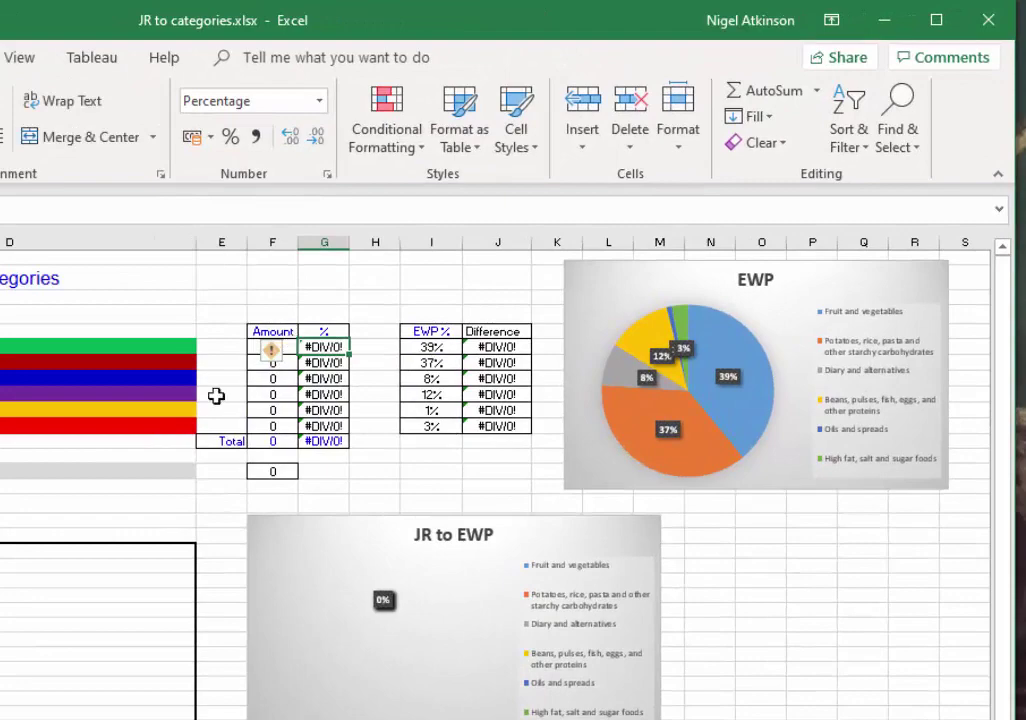
pyautogui.click(272, 347)
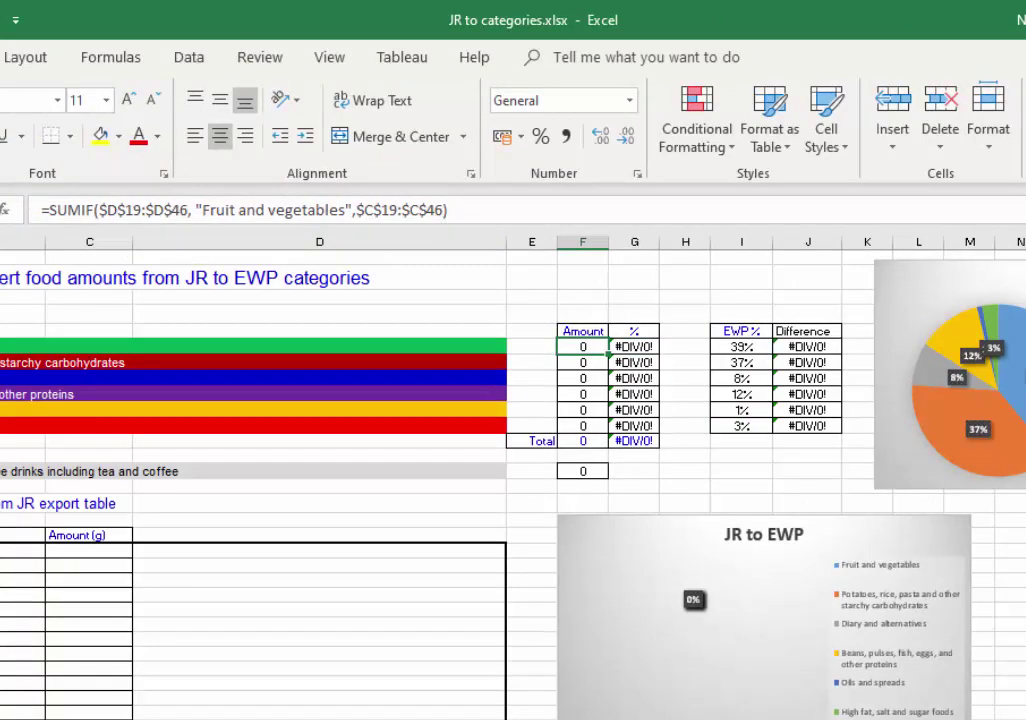
# Insert three rows of blank cells at B31:D33 in the food table, shifting cells down, and check the SUMIF range in F6.
pyautogui.click(105, 671)
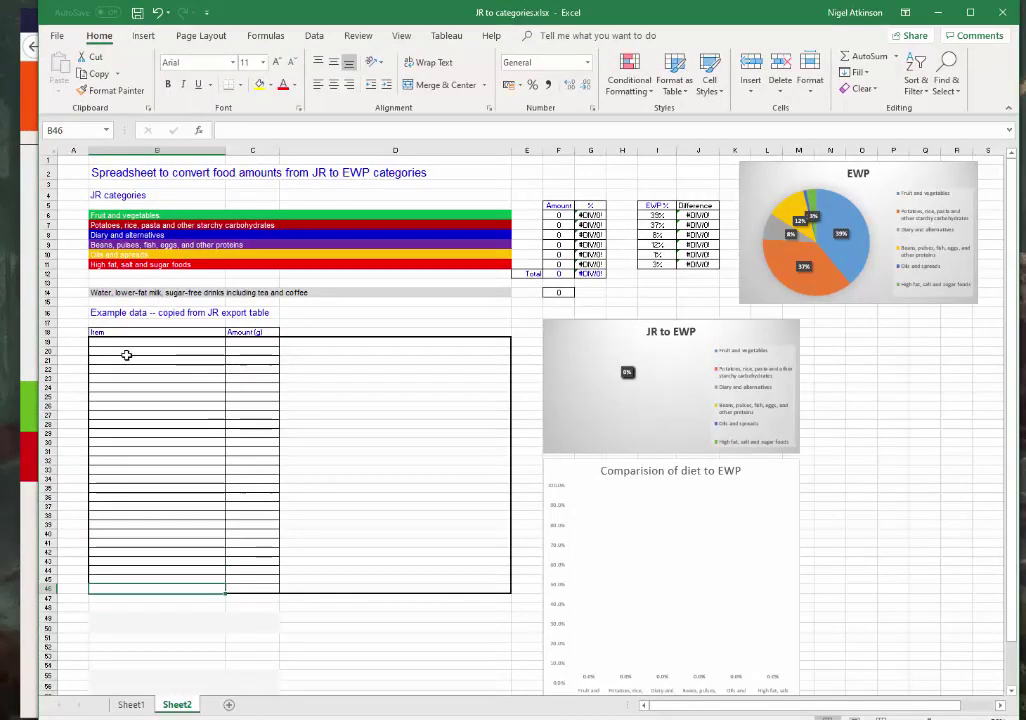
pyautogui.moveTo(98, 452); pyautogui.dragTo(300, 466)
pyautogui.rightClick(300, 466)
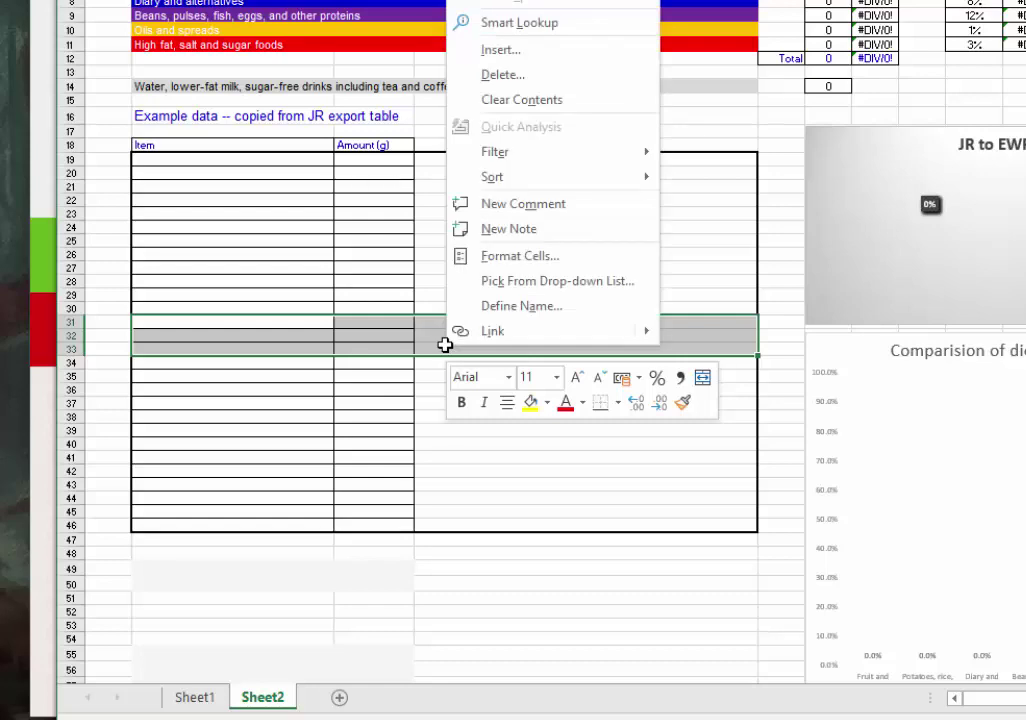
pyautogui.click(553, 47)
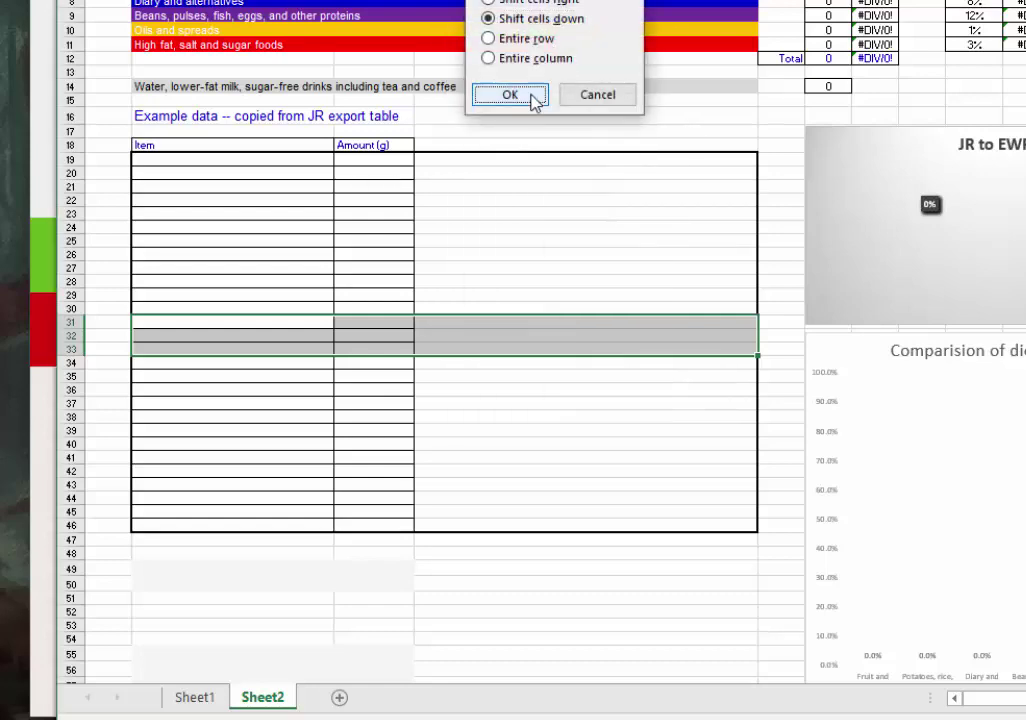
pyautogui.click(532, 99)
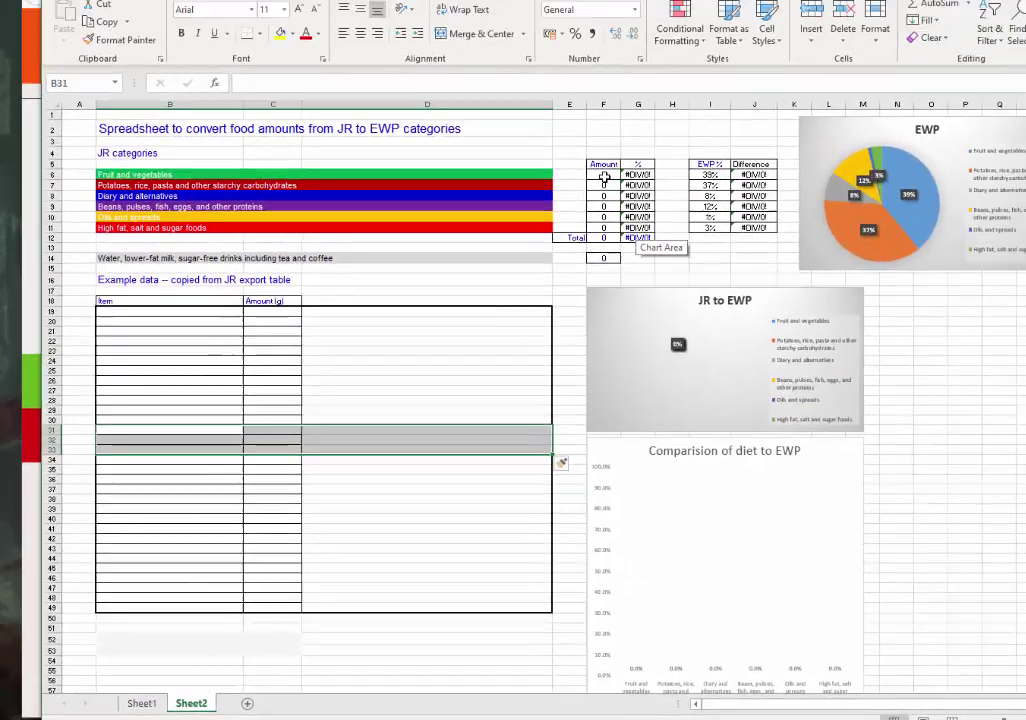
pyautogui.click(559, 217)
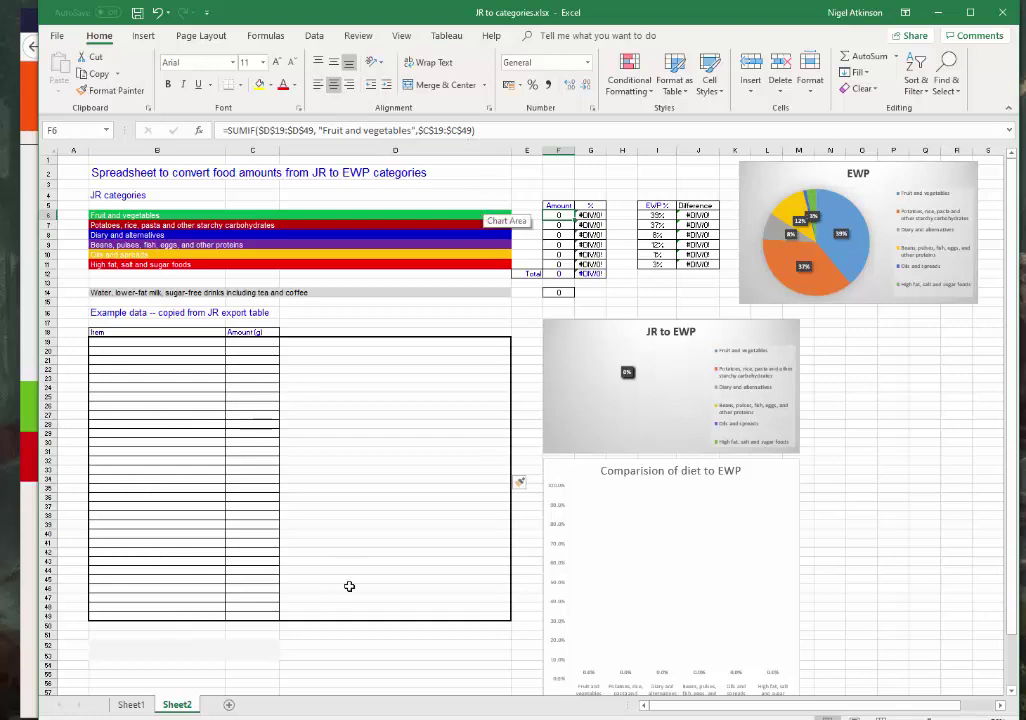
# Switch to The Nutrition Program in the browser, open the last diet in My Diets and look at its day choices.
pyautogui.click(31, 640)
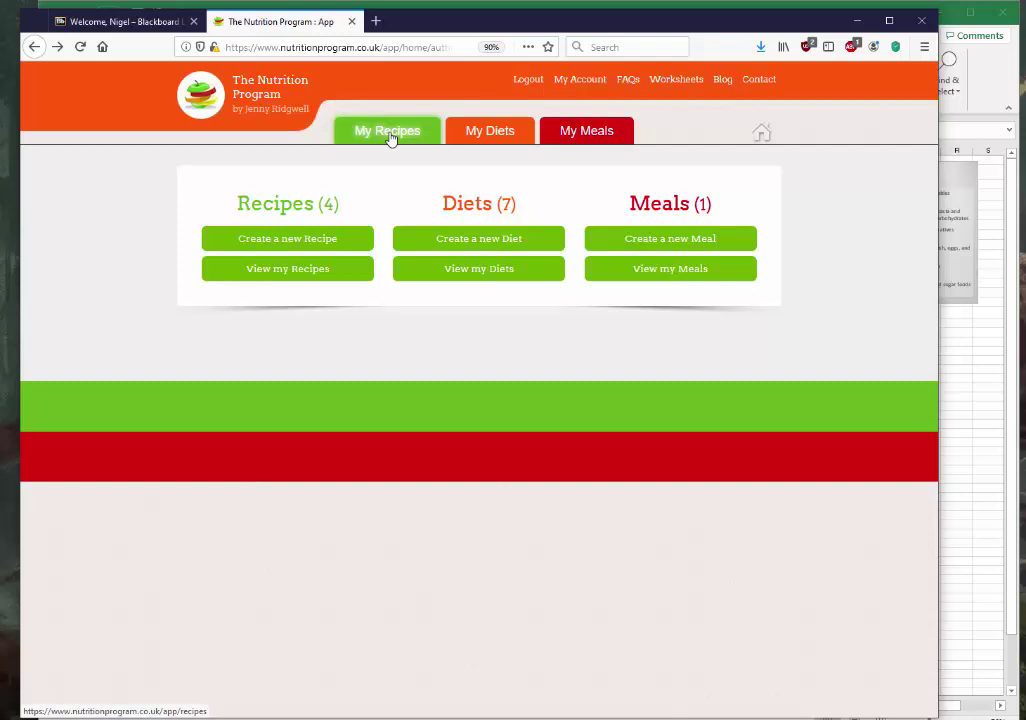
pyautogui.click(498, 270)
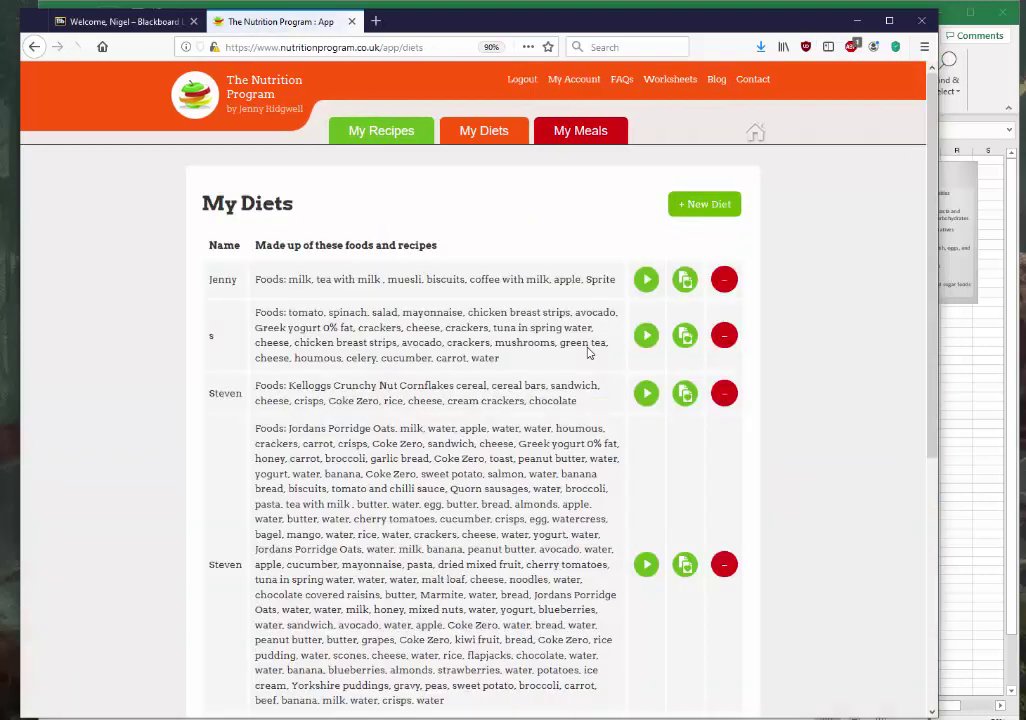
pyautogui.scroll(-4, 590, 352)
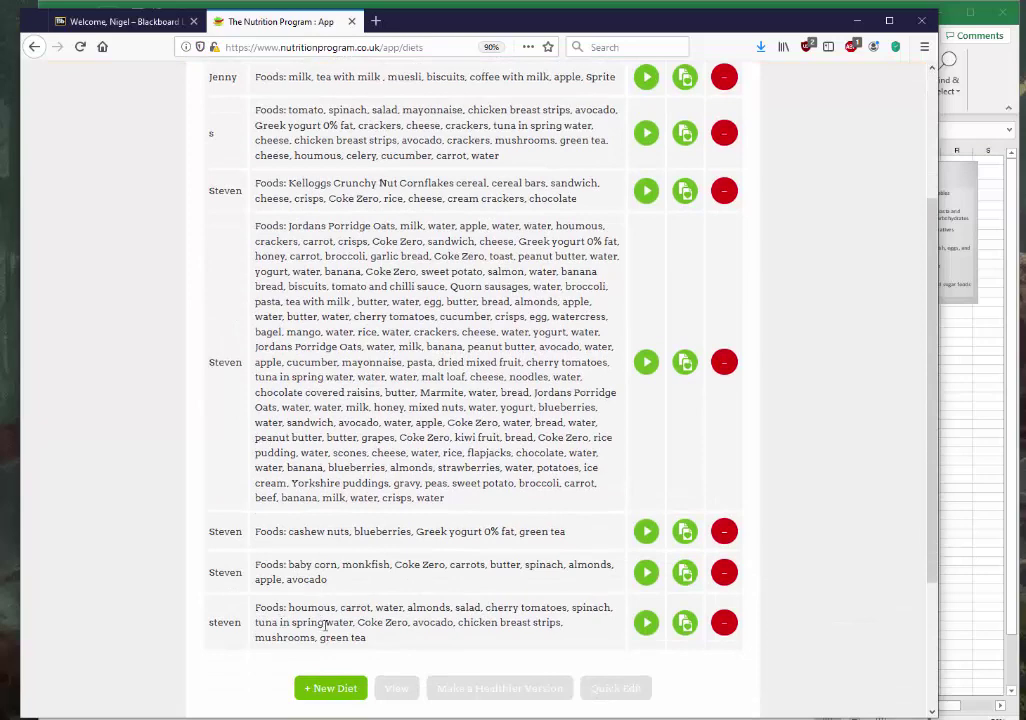
pyautogui.click(646, 622)
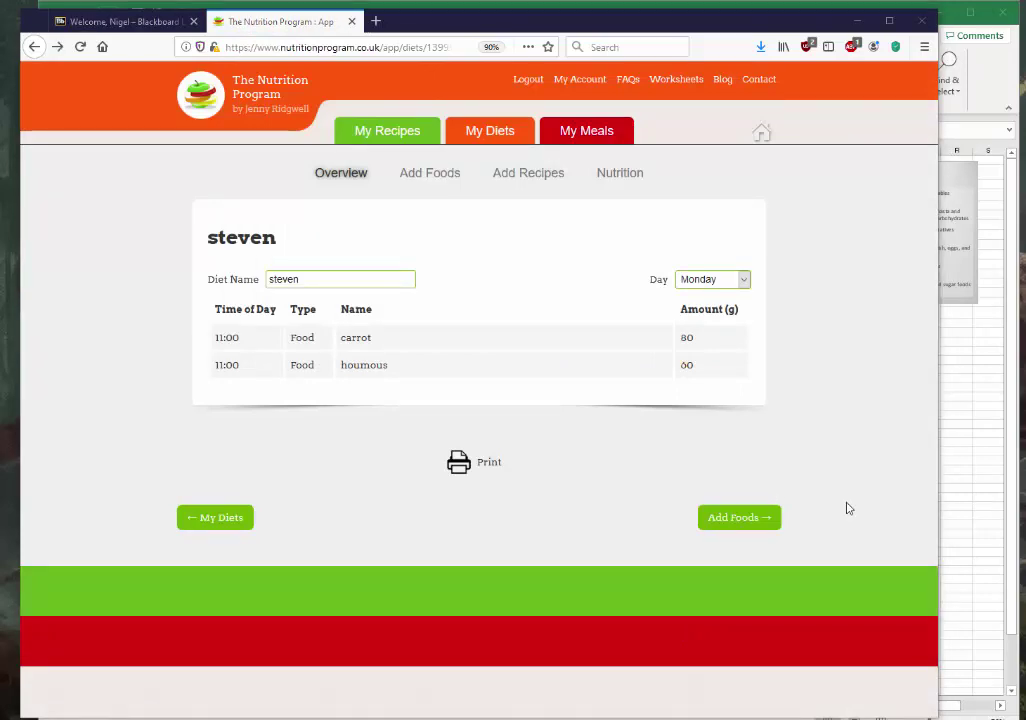
pyautogui.click(742, 283)
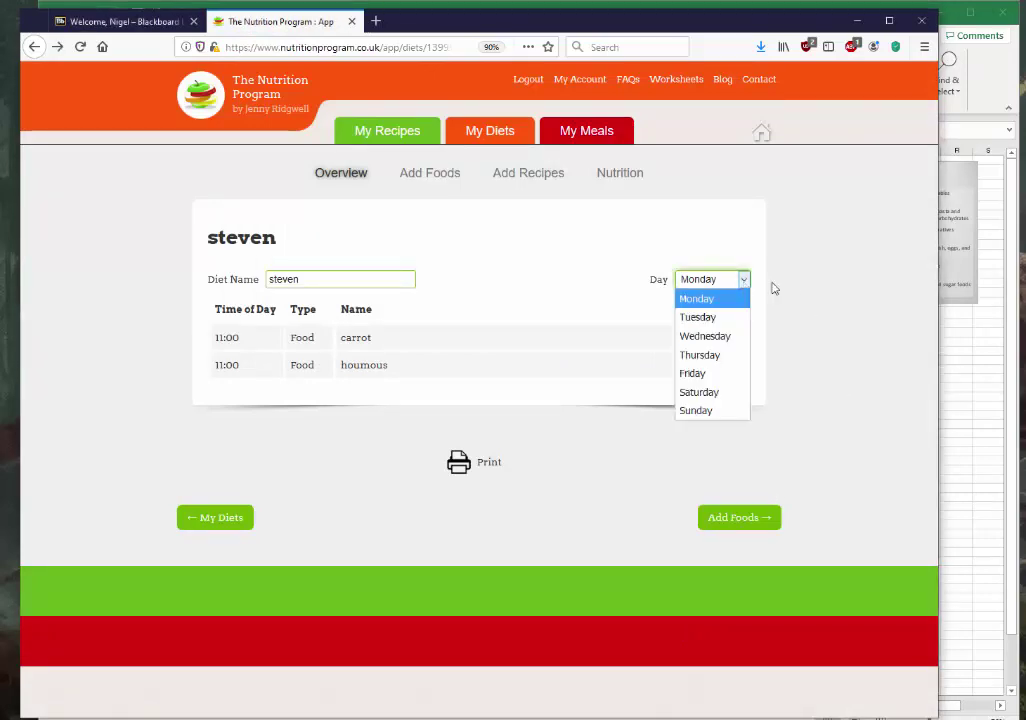
pyautogui.click(801, 295)
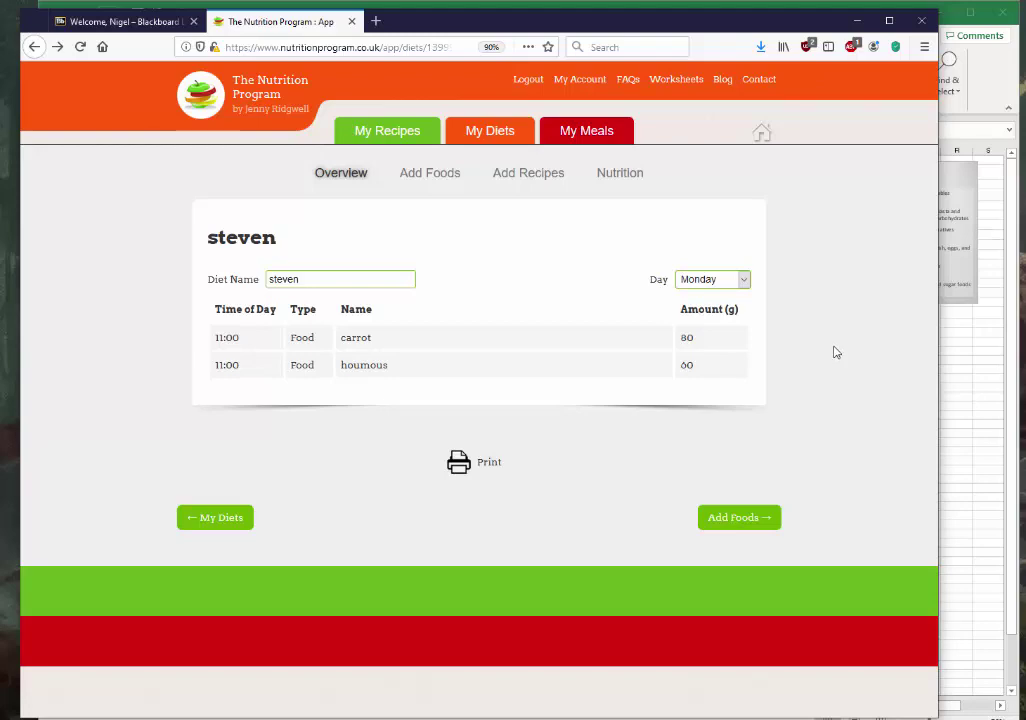
# Copy the carrot and houmous rows, including their amounts, from Monday's diet overview.
pyautogui.moveTo(215, 337); pyautogui.dragTo(533, 371)
pyautogui.moveTo(689, 362); pyautogui.dragTo(714, 367)
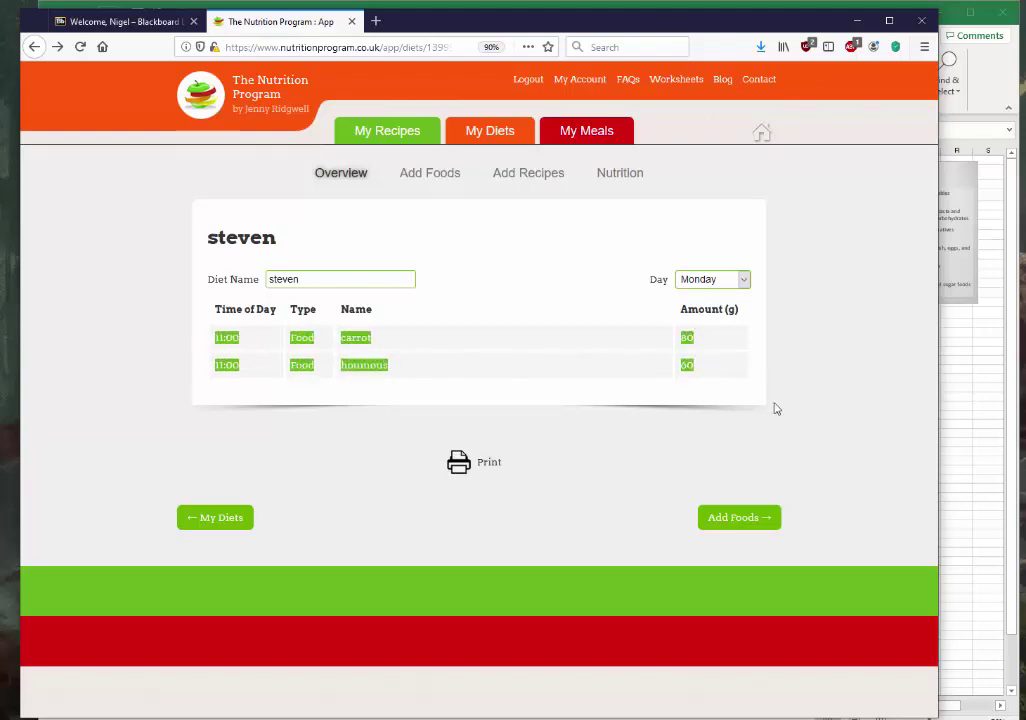
pyautogui.rightClick(364, 341)
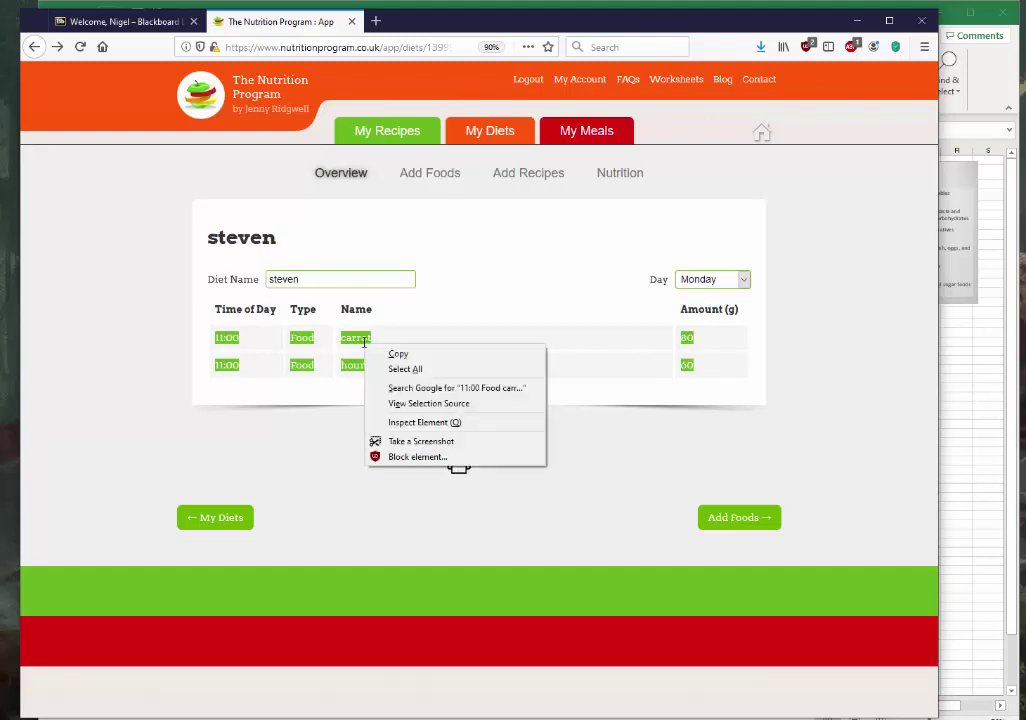
pyautogui.click(398, 354)
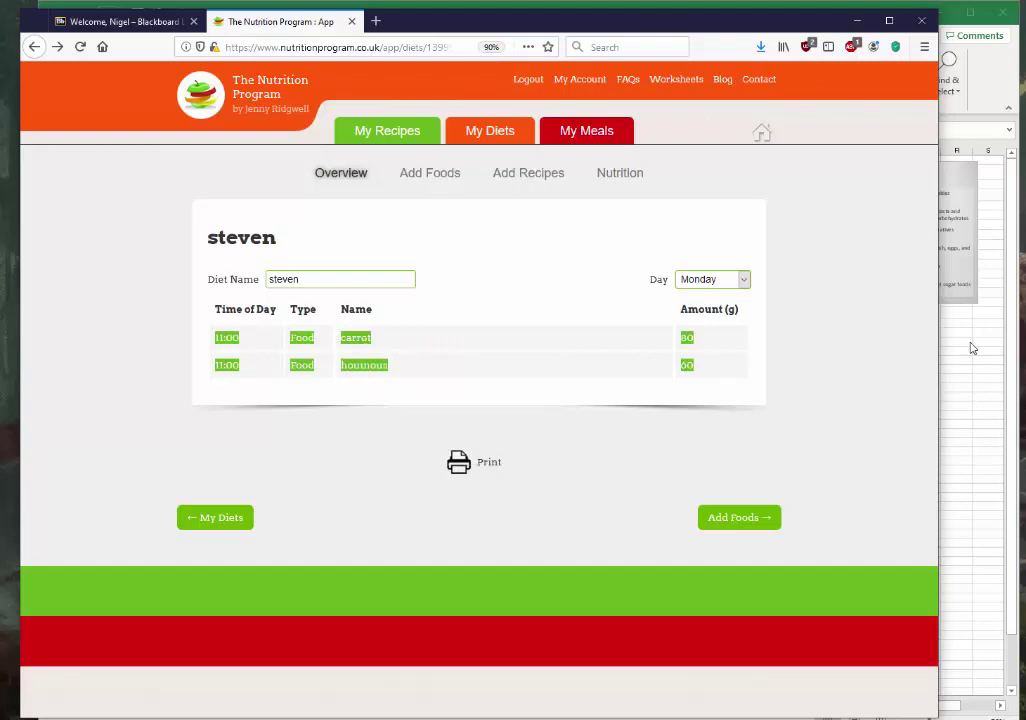
# Switch back to Excel and paste the copied diet rows below the food table at B52, matching the destination formatting.
pyautogui.click(1015, 301)
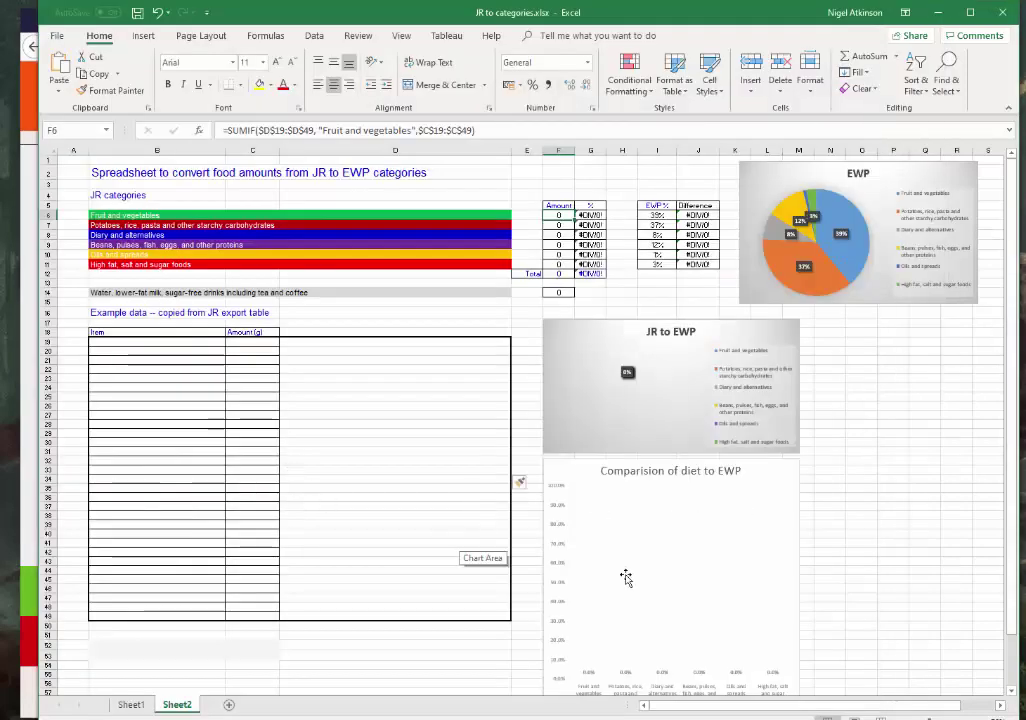
pyautogui.moveTo(1012, 432); pyautogui.dragTo(1012, 447)
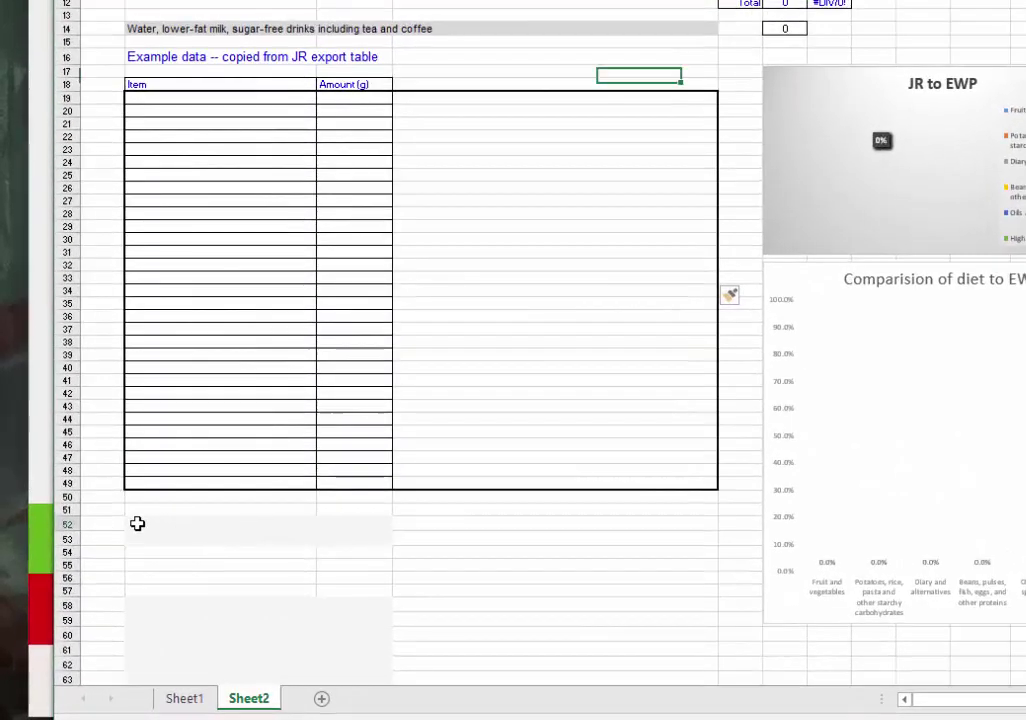
pyautogui.click(137, 523)
pyautogui.rightClick(137, 523)
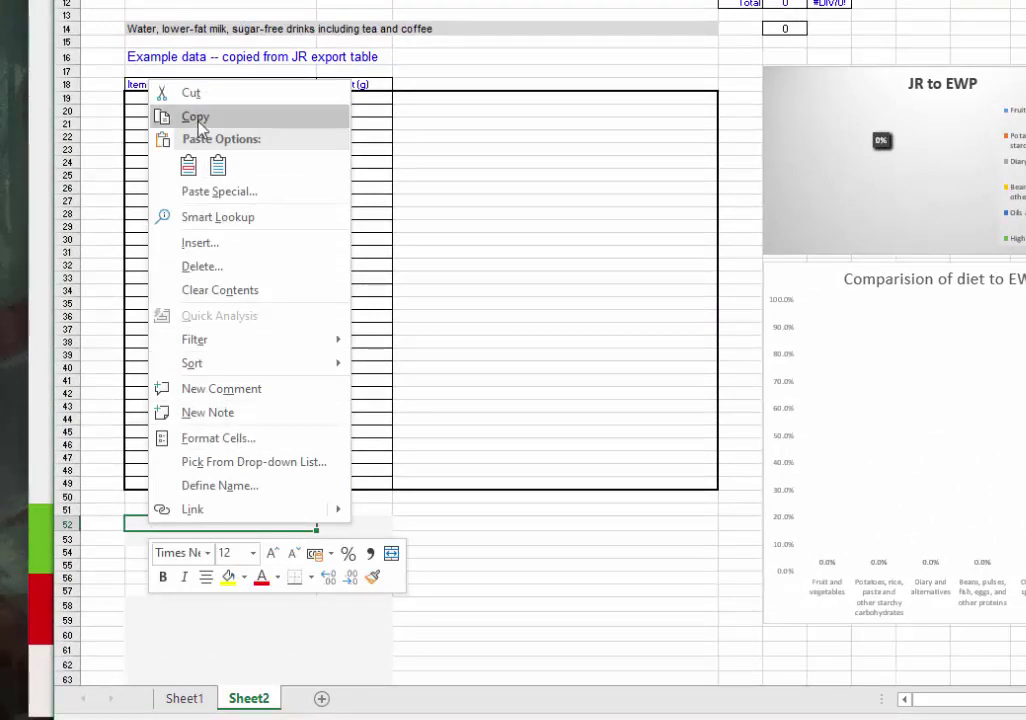
pyautogui.click(210, 170)
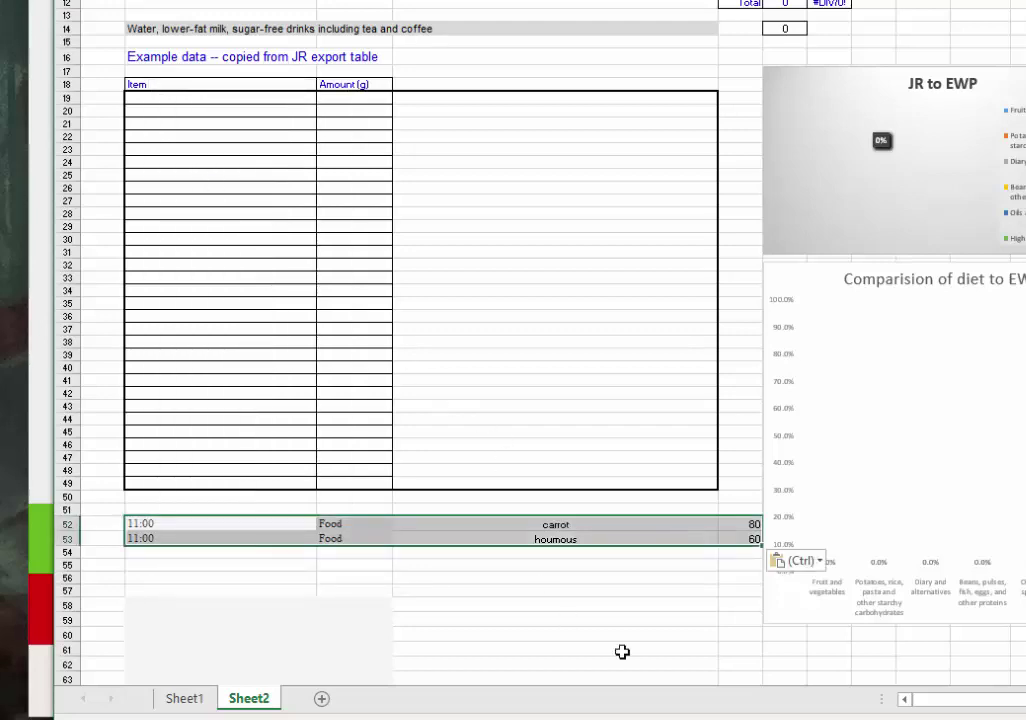
# Delete the pasted time and type cells B52:C53, shifting the remaining cells left.
pyautogui.click(614, 635)
pyautogui.moveTo(147, 522); pyautogui.dragTo(380, 535)
pyautogui.rightClick(300, 532)
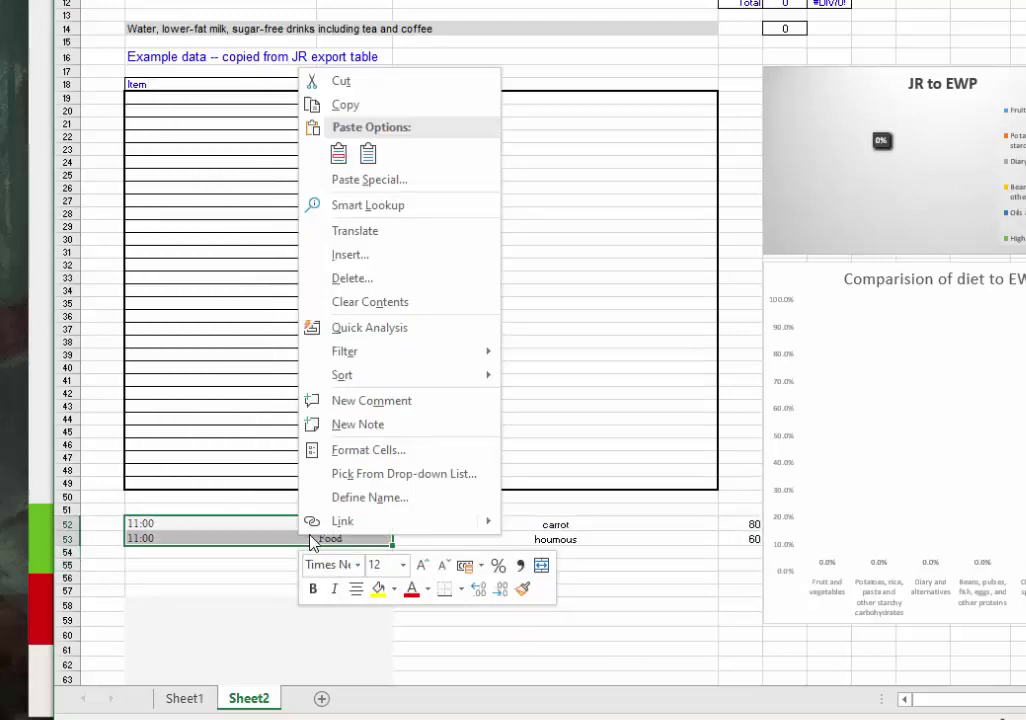
pyautogui.click(388, 279)
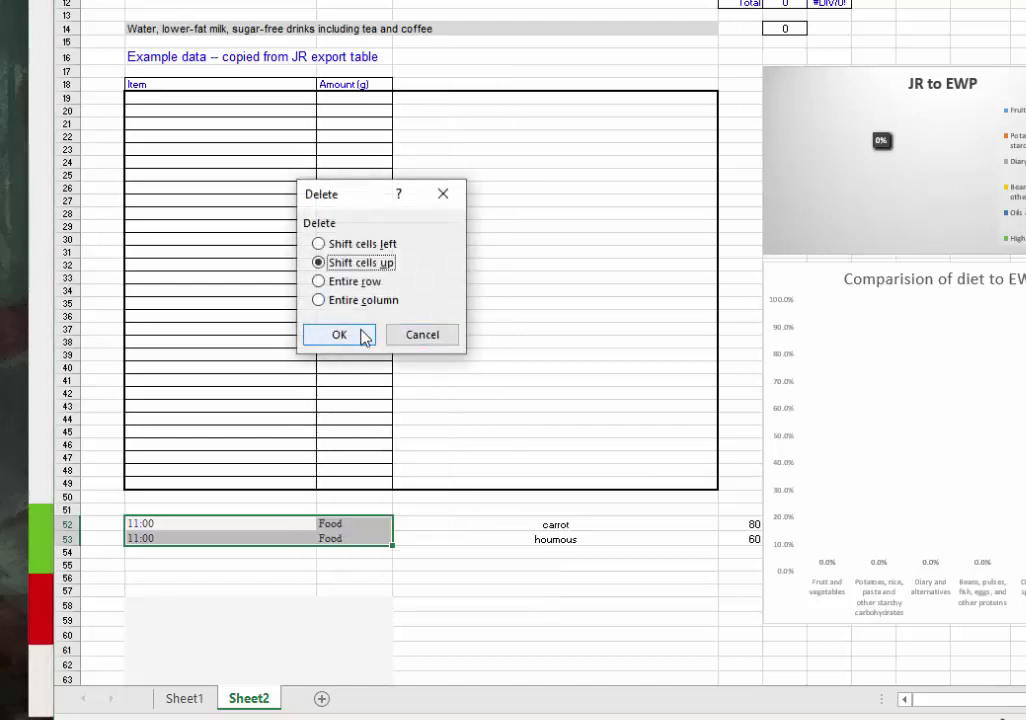
pyautogui.click(342, 244)
pyautogui.click(339, 335)
# Move the carrot and houmous items with their amounts from B52:C53 into the food table starting at B19.
pyautogui.moveTo(217, 522); pyautogui.dragTo(343, 534)
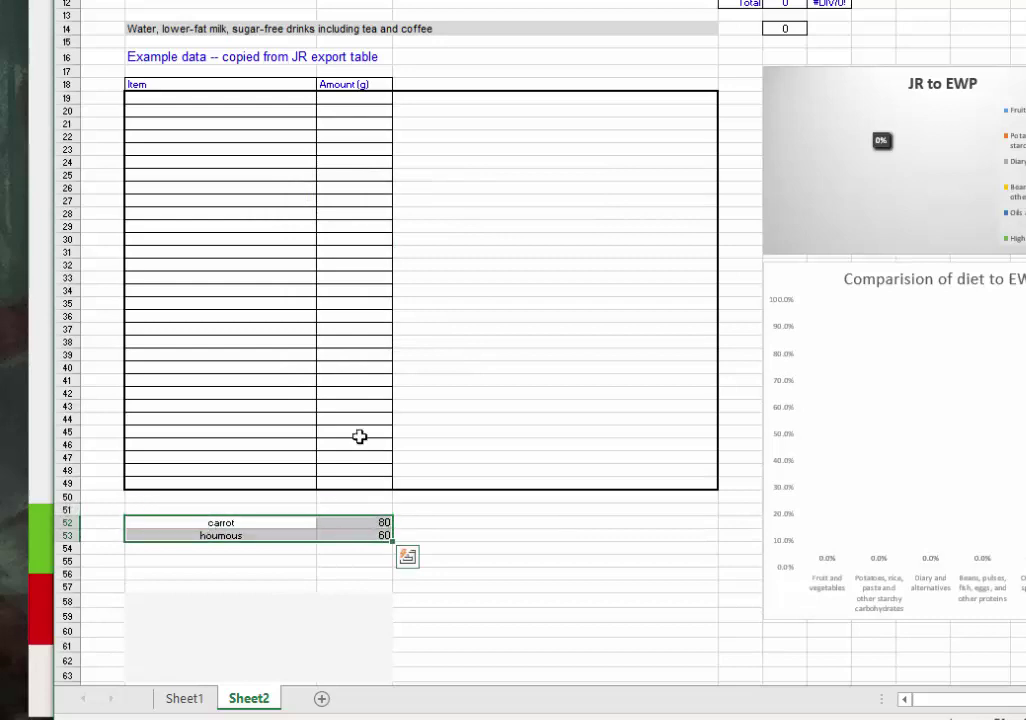
pyautogui.rightClick(278, 540)
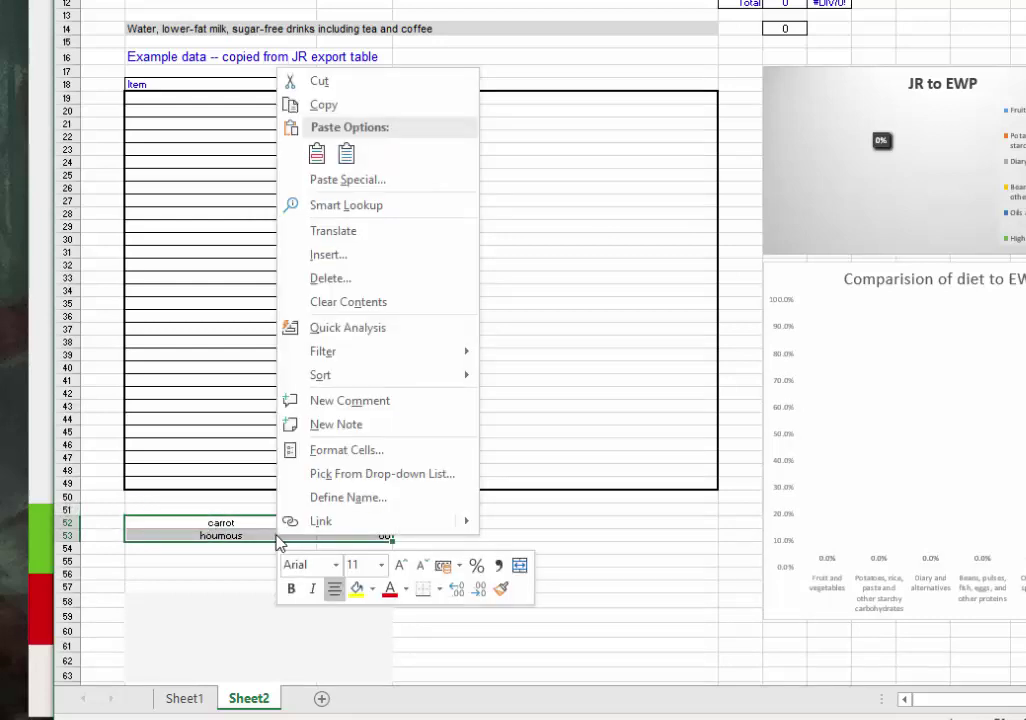
pyautogui.click(336, 82)
pyautogui.click(172, 99)
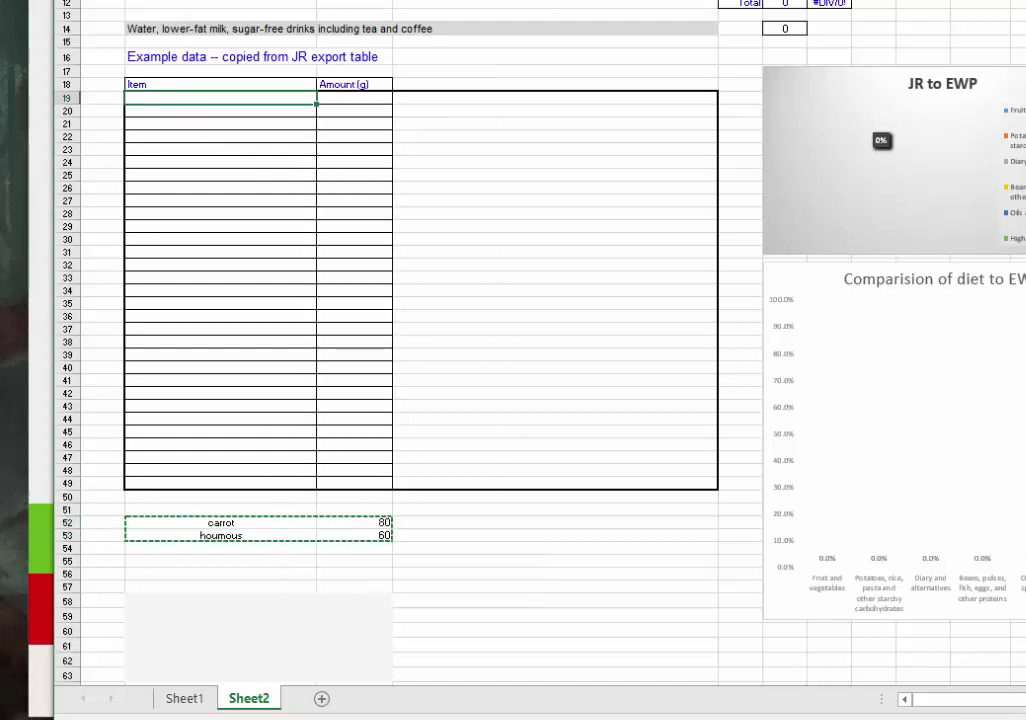
pyautogui.hotkey('ctrl', 'v')
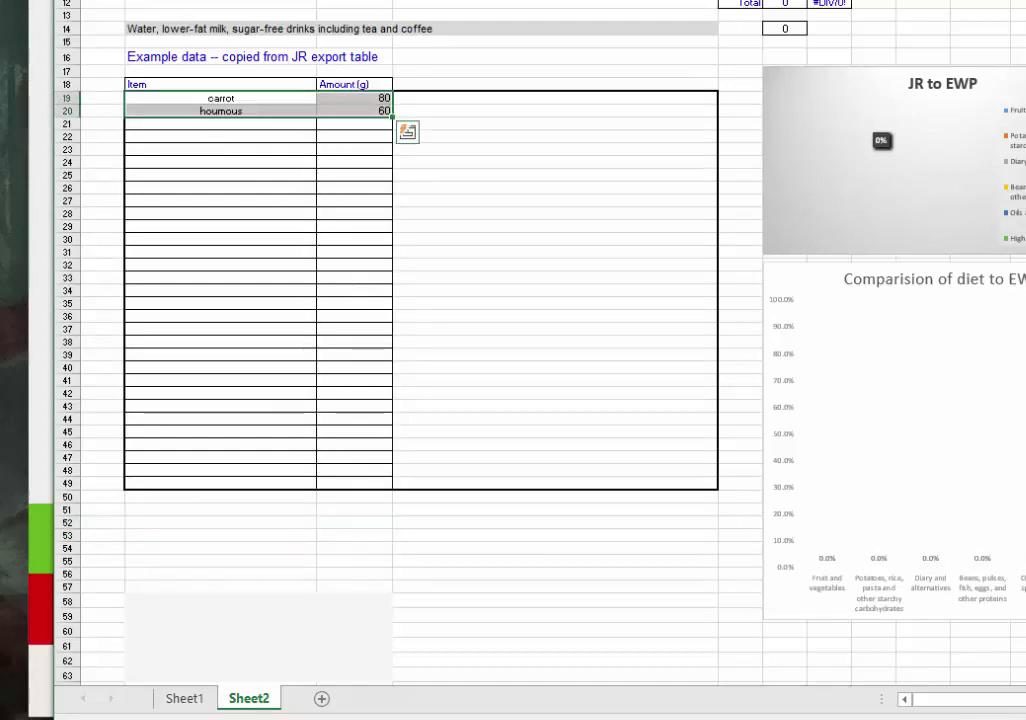
# Apply the formatting of empty table cell B23 to the carrot and houmous entries in B19:C20 with Format Painter.
pyautogui.click(589, 295)
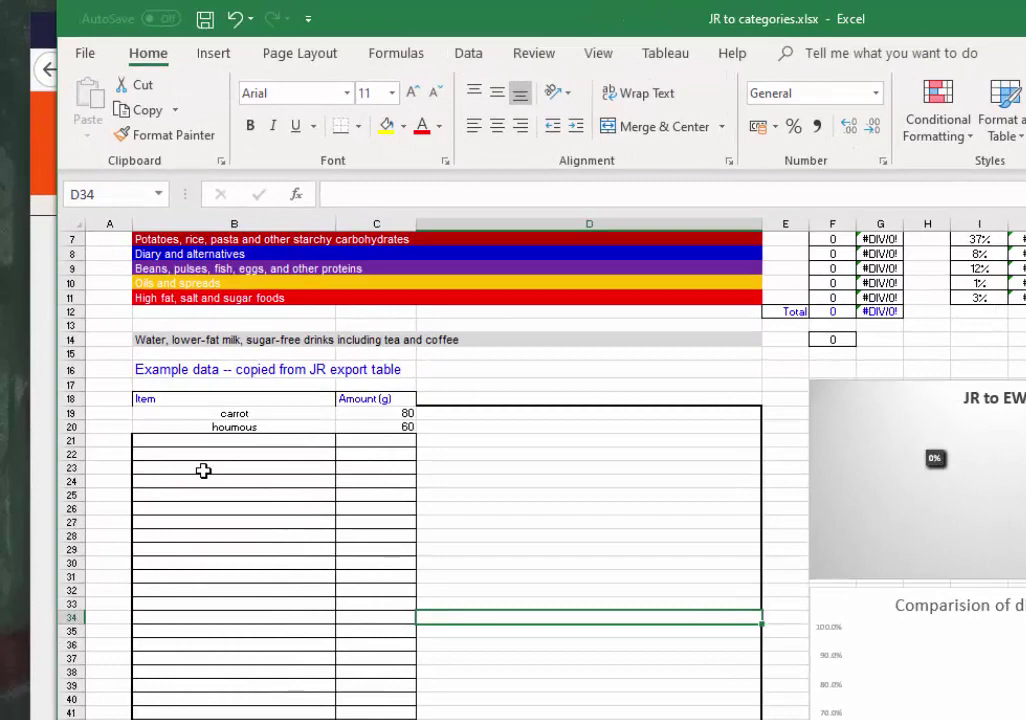
pyautogui.click(203, 469)
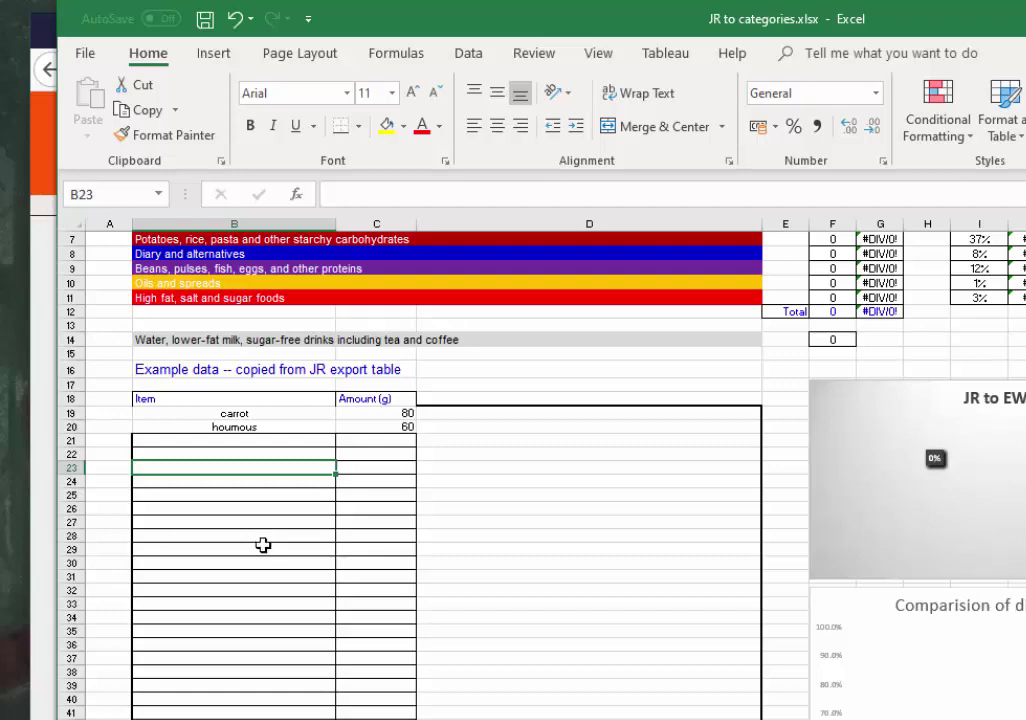
pyautogui.click(163, 135)
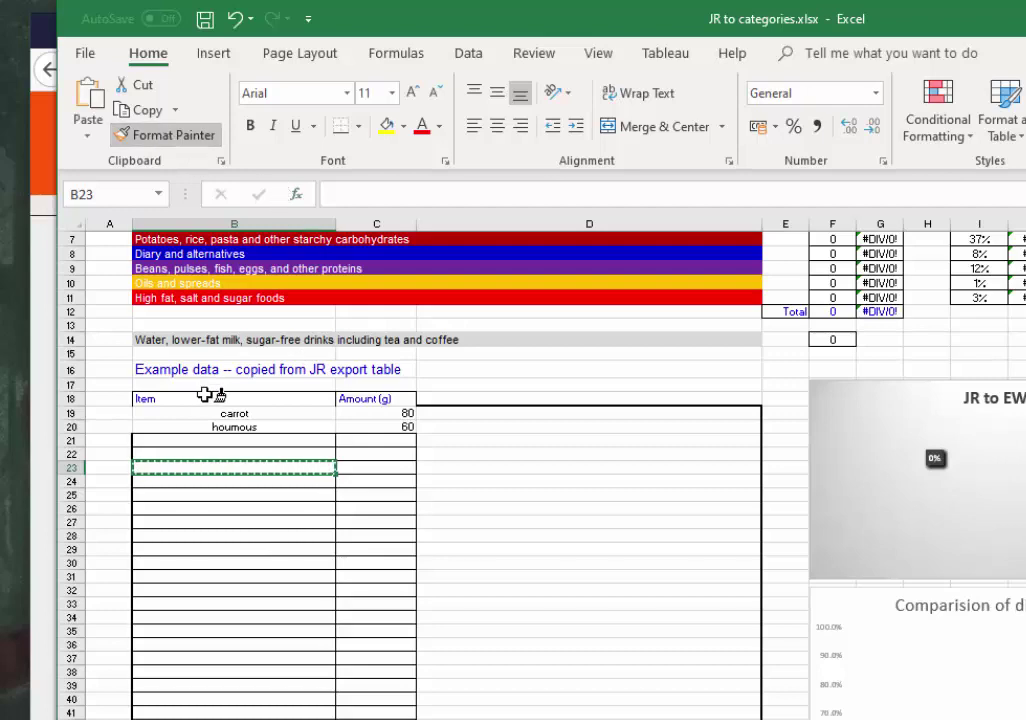
pyautogui.moveTo(206, 414); pyautogui.dragTo(380, 426)
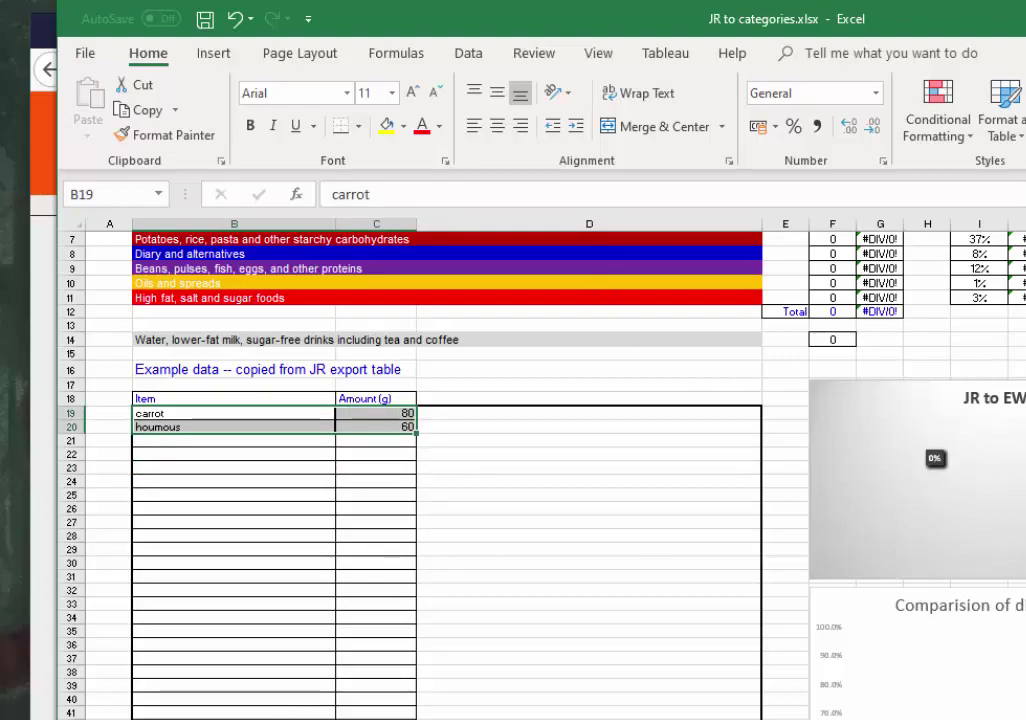
pyautogui.scroll(2, 440, 470)
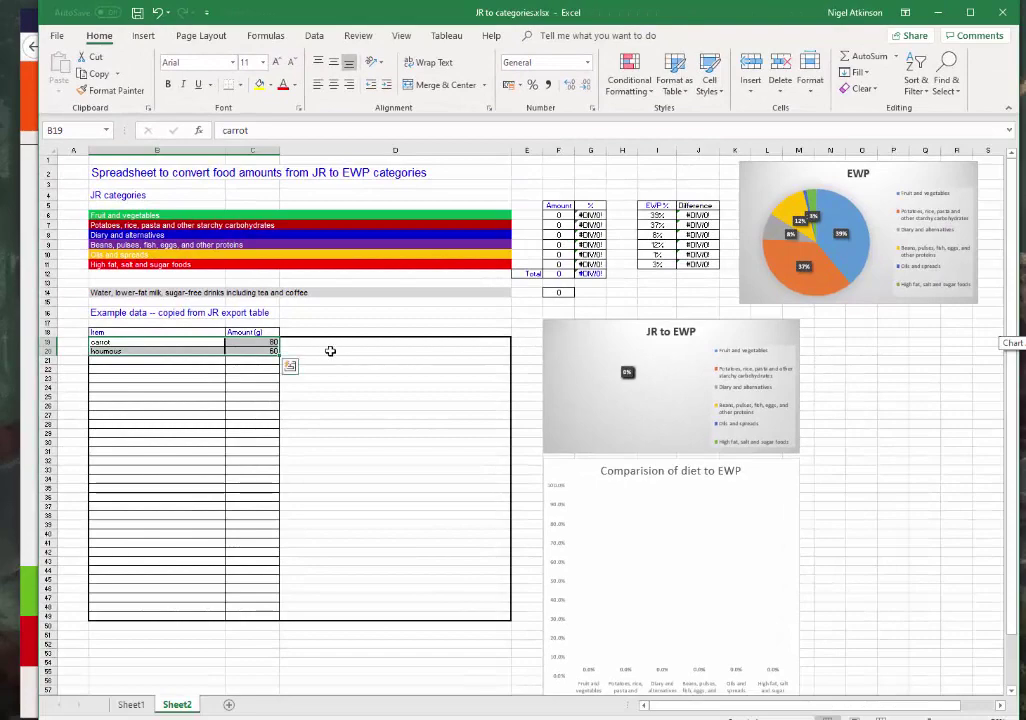
pyautogui.click(382, 311)
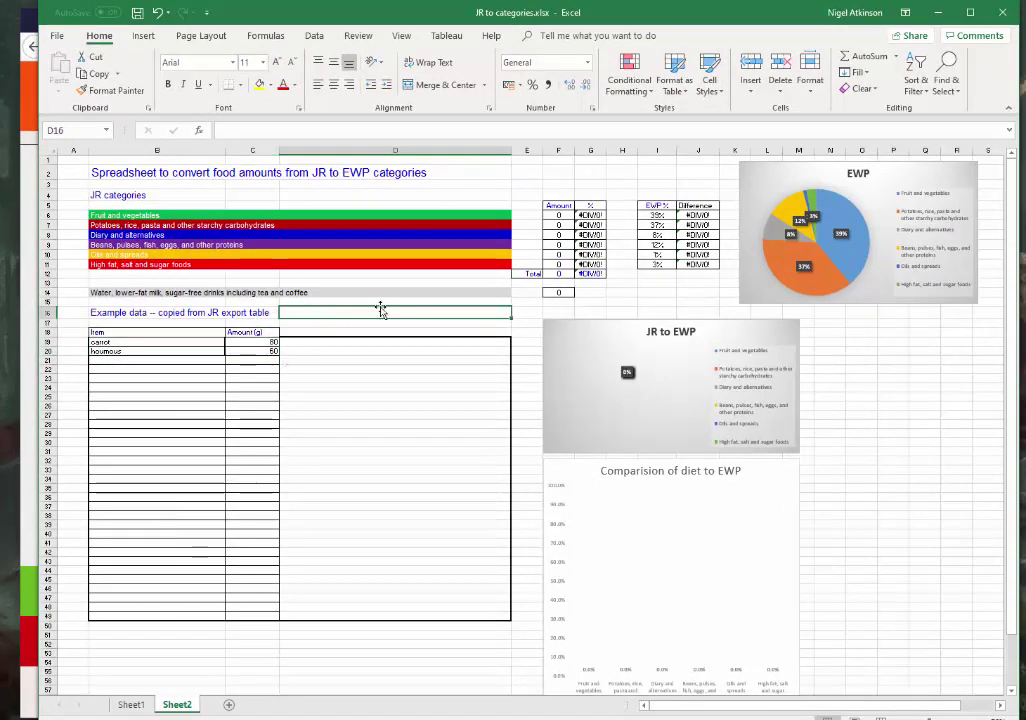
# Categorise carrot by copying the Fruit and vegetables category from B6 into D19.
pyautogui.click(205, 215)
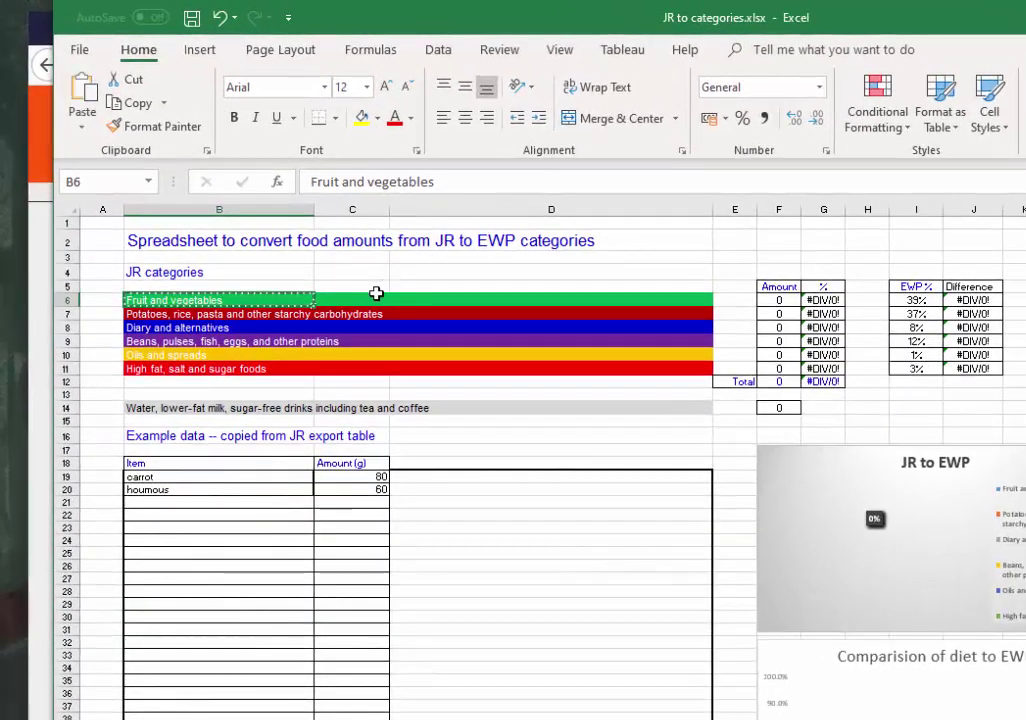
pyautogui.click(430, 474)
pyautogui.hotkey('ctrl', 'v')
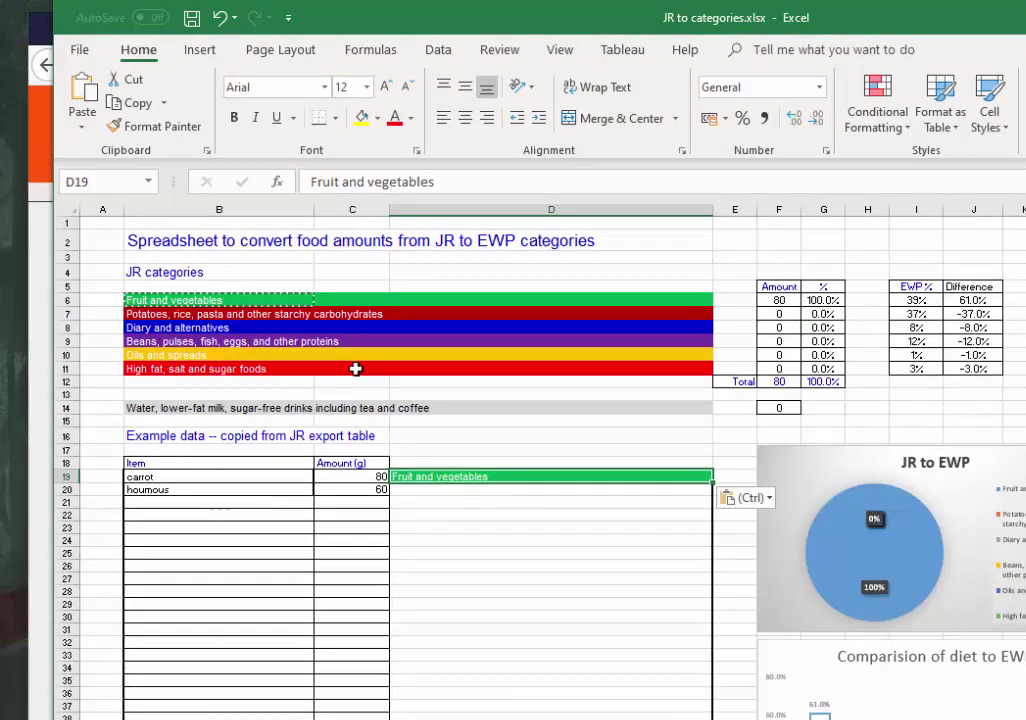
# Categorise houmous by copying the Beans, pulses, fish, eggs, and other proteins category from B9 into D20.
pyautogui.click(143, 341)
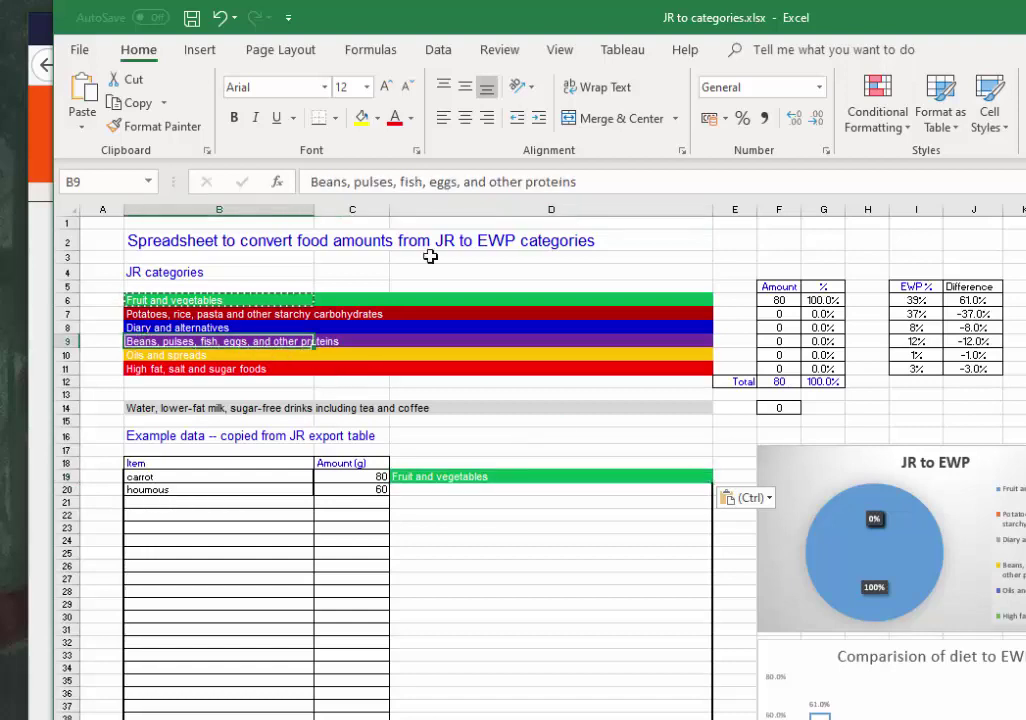
pyautogui.hotkey('ctrl', 'c')
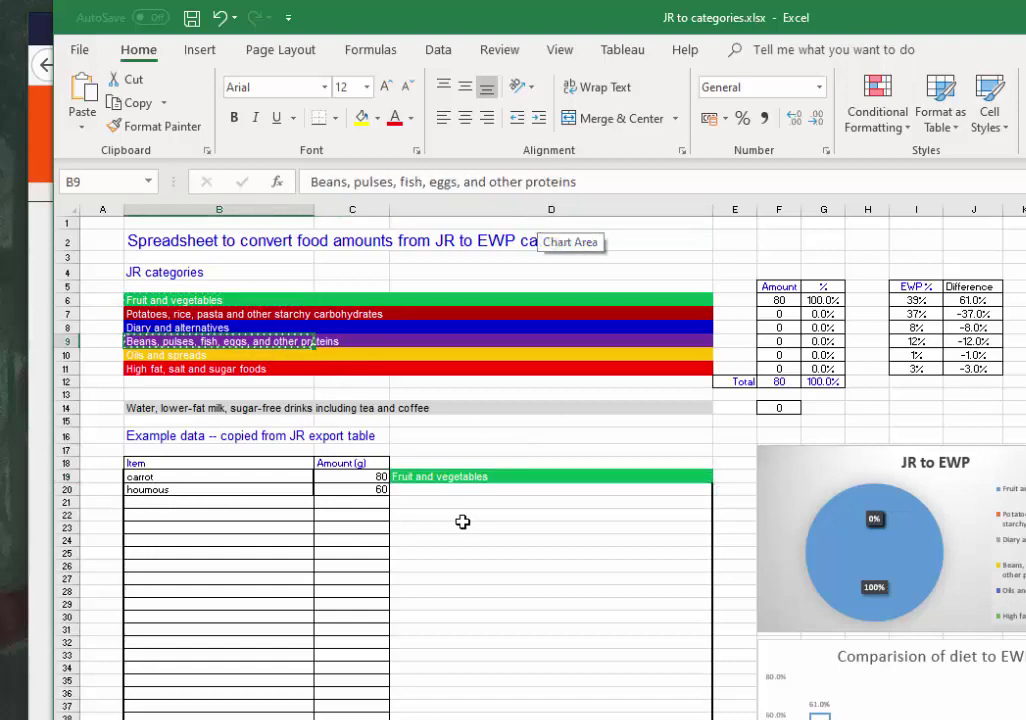
pyautogui.click(426, 489)
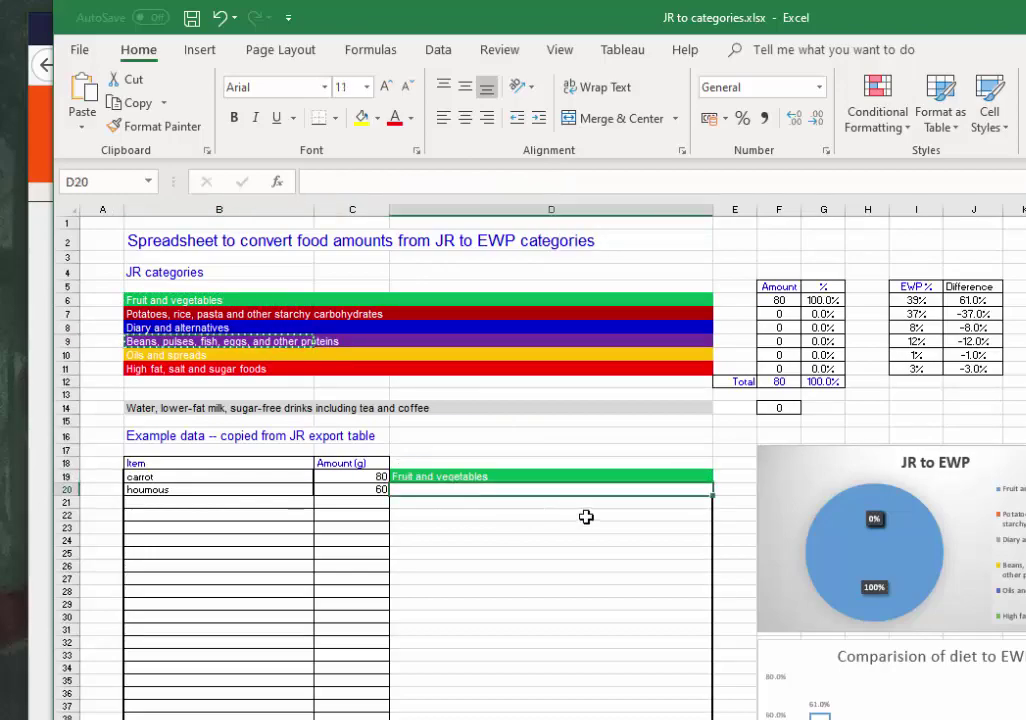
pyautogui.hotkey('ctrl', 'v')
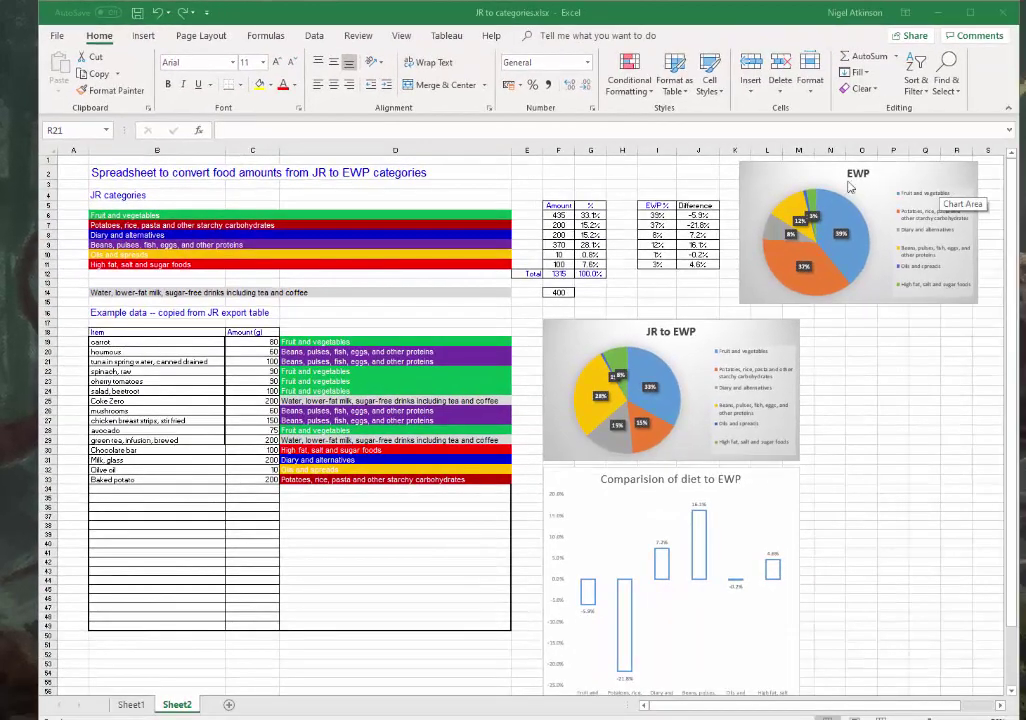
# Examine the diet amounts and percentages, the EWP differences, and the JR to EWP and comparison charts built from them.
pyautogui.moveTo(558, 206); pyautogui.dragTo(592, 273)
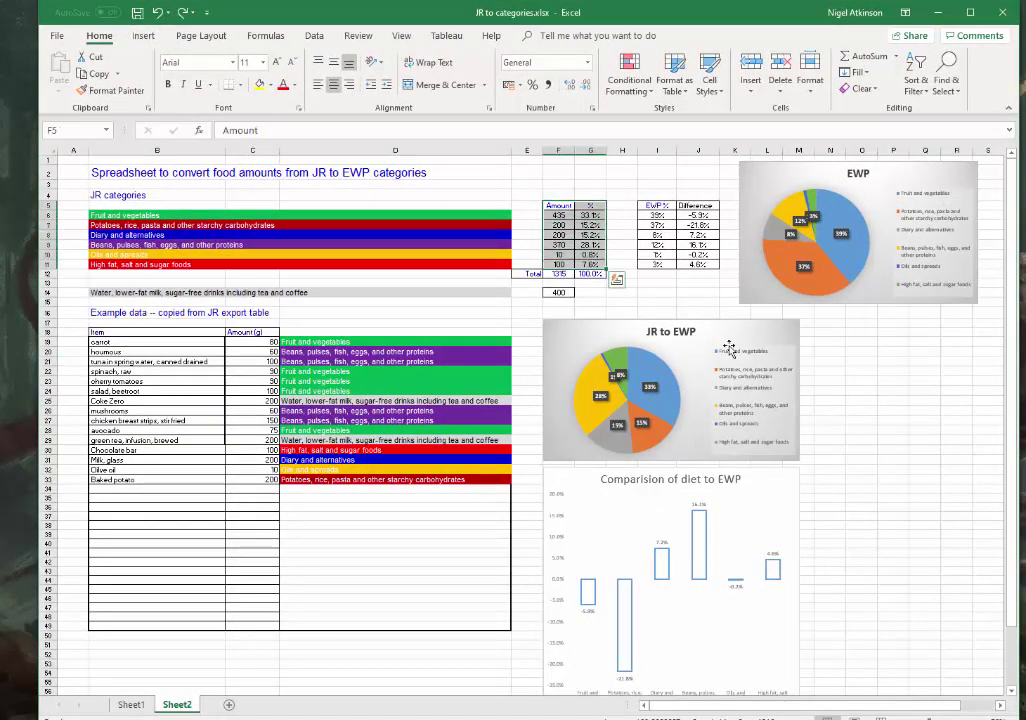
pyautogui.click(933, 369)
pyautogui.click(733, 331)
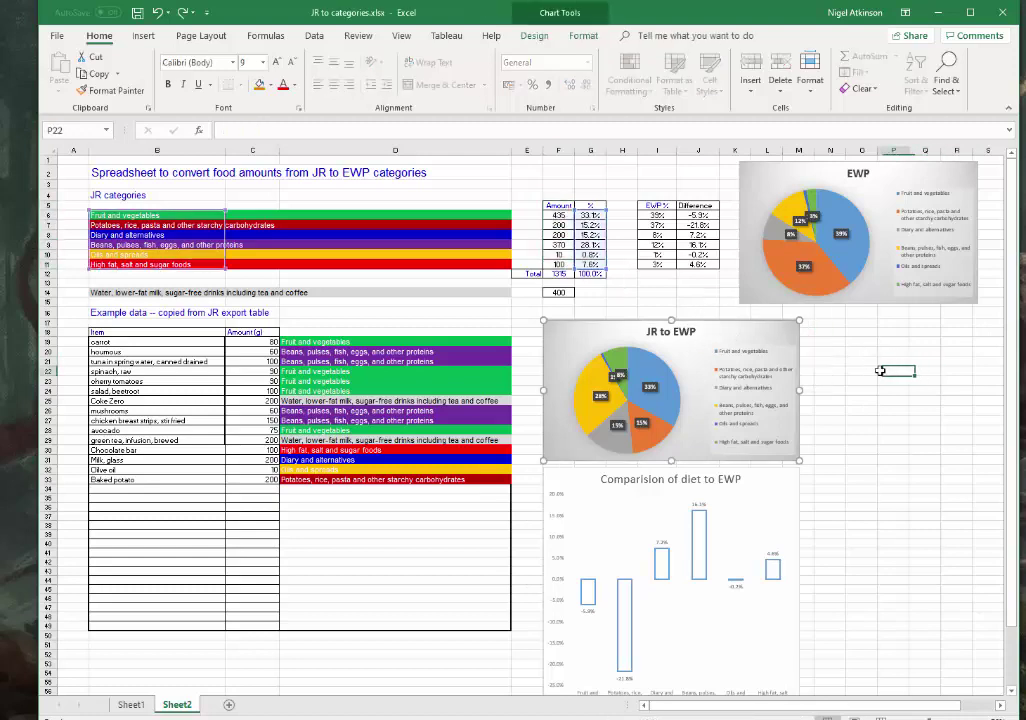
pyautogui.moveTo(660, 205); pyautogui.dragTo(668, 215)
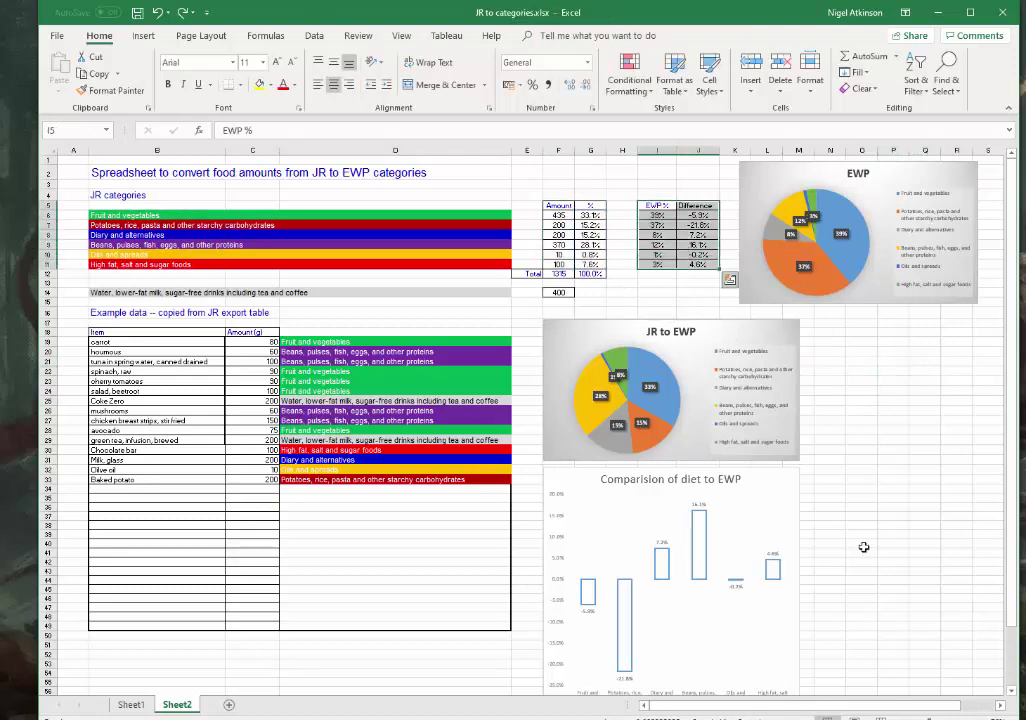
pyautogui.click(790, 527)
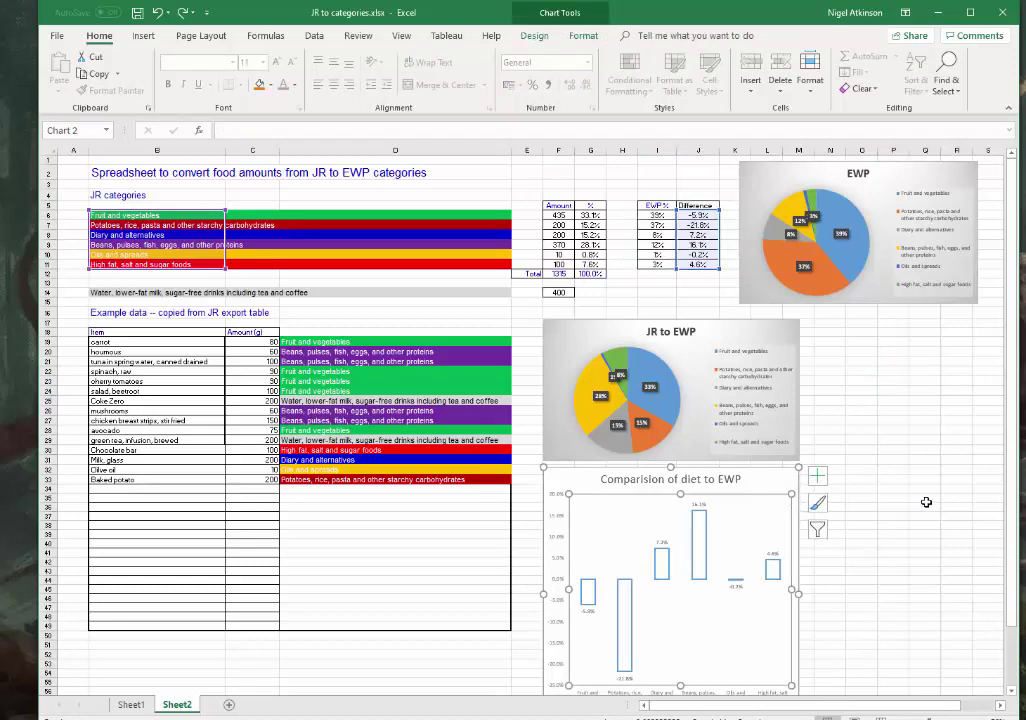
pyautogui.click(926, 500)
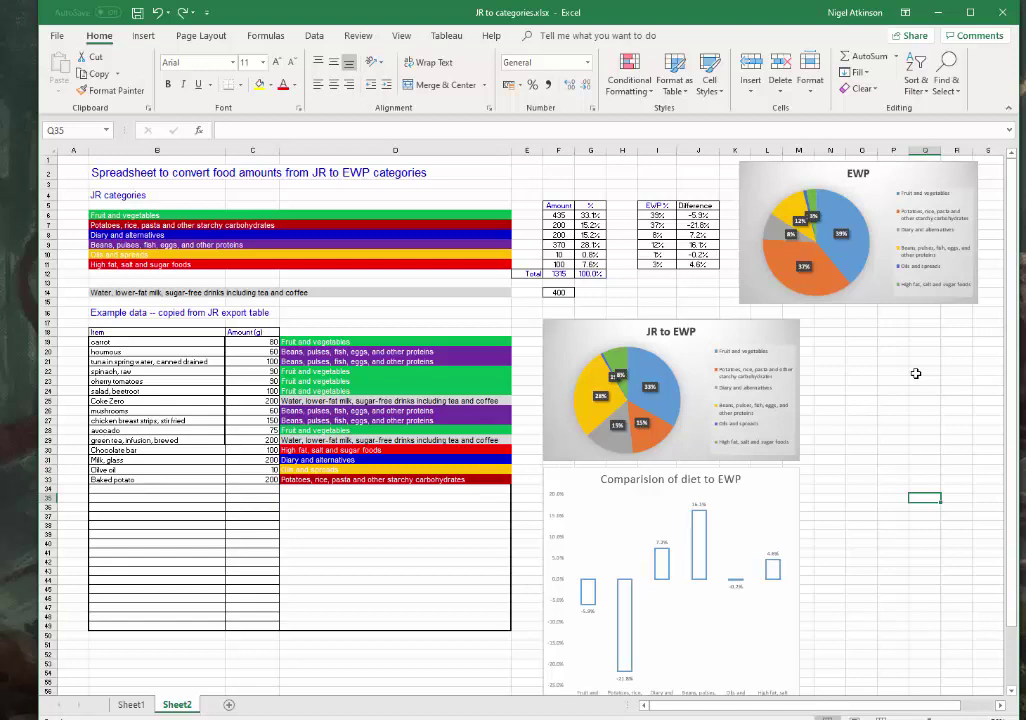
# Change the EWP pie chart to a Clustered Column chart and apply the grey gradient chart style with dark data labels.
pyautogui.doubleClick(886, 172)
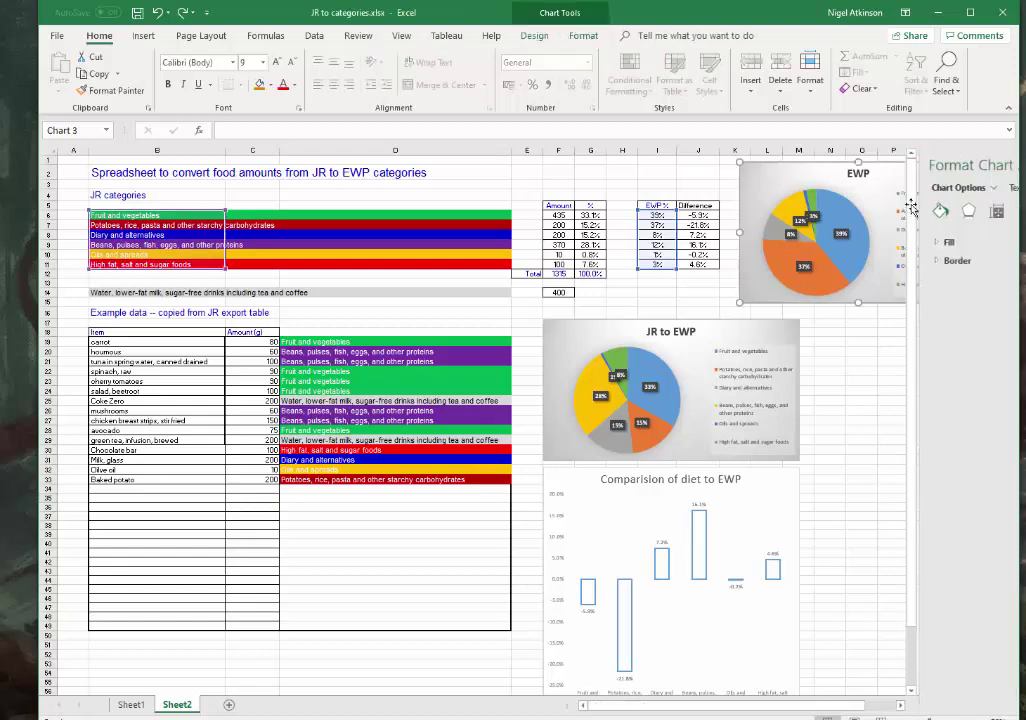
pyautogui.click(988, 156)
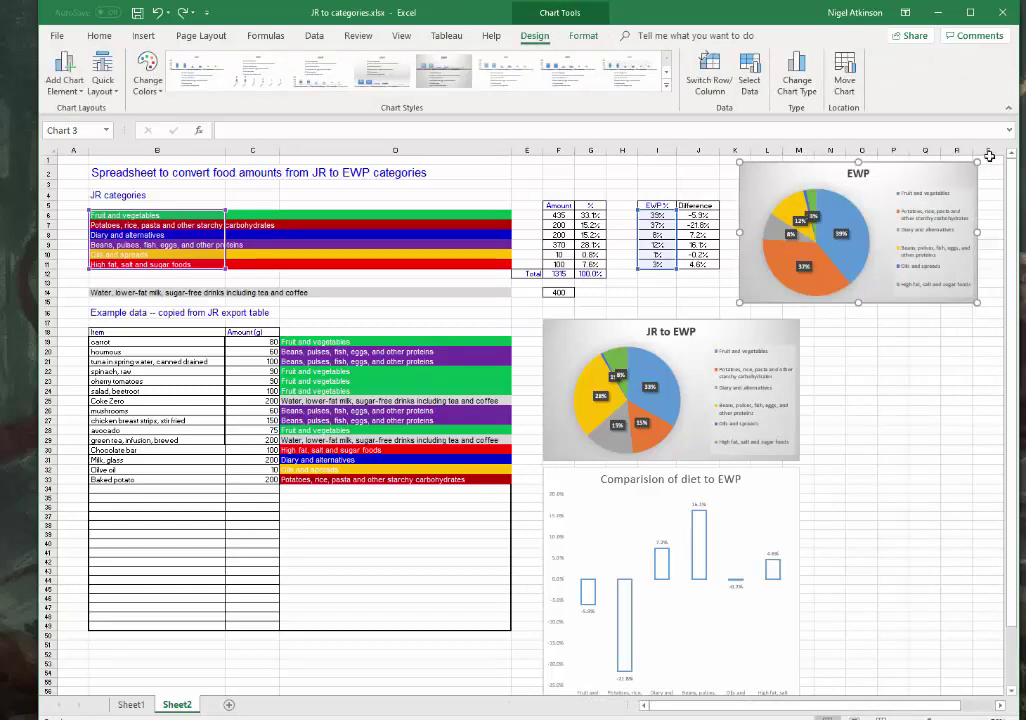
pyautogui.click(800, 88)
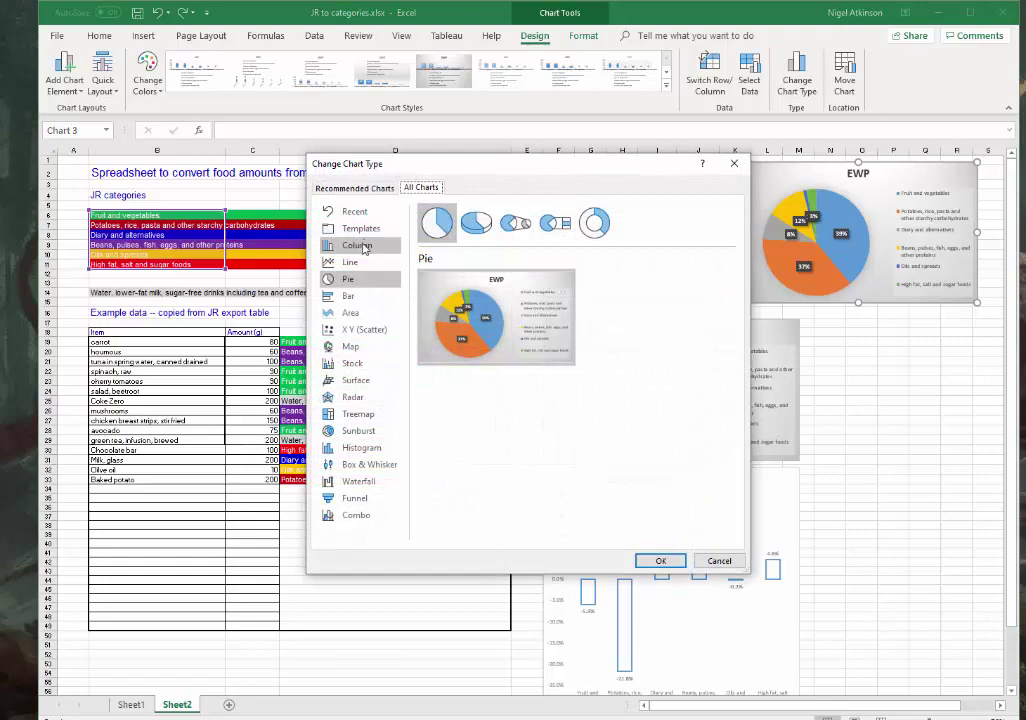
pyautogui.click(362, 246)
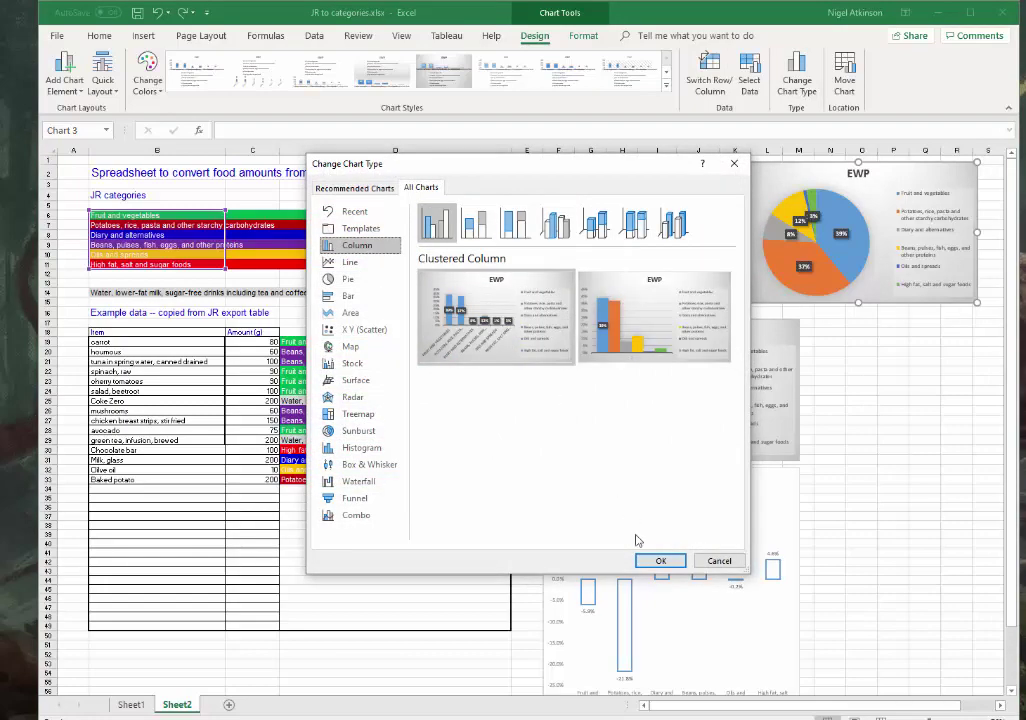
pyautogui.click(660, 560)
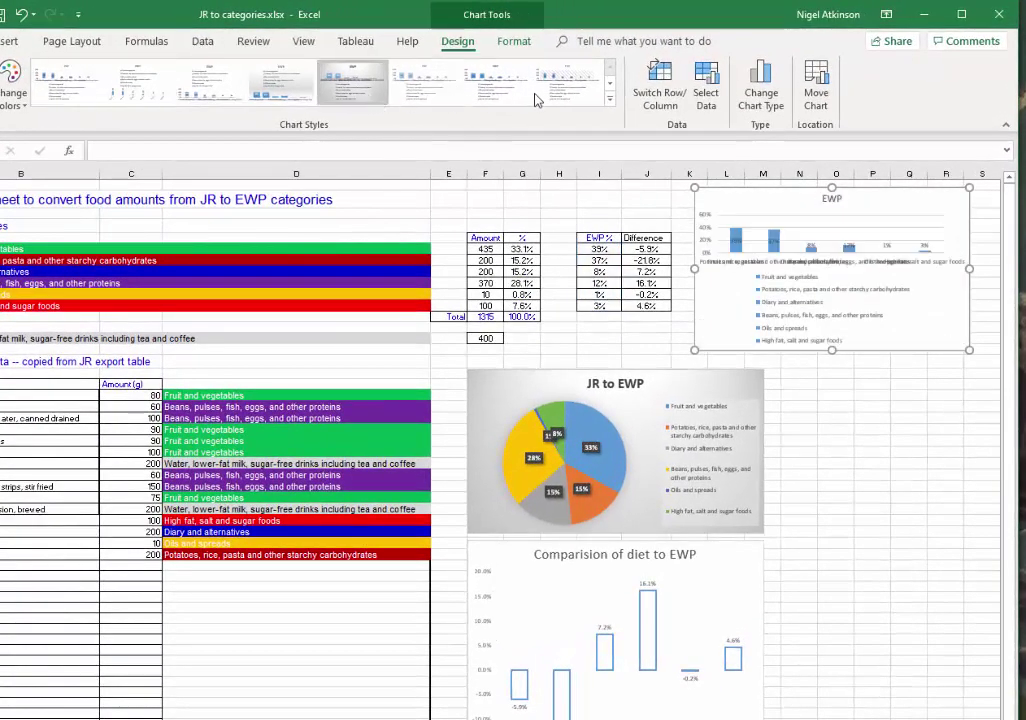
pyautogui.click(352, 82)
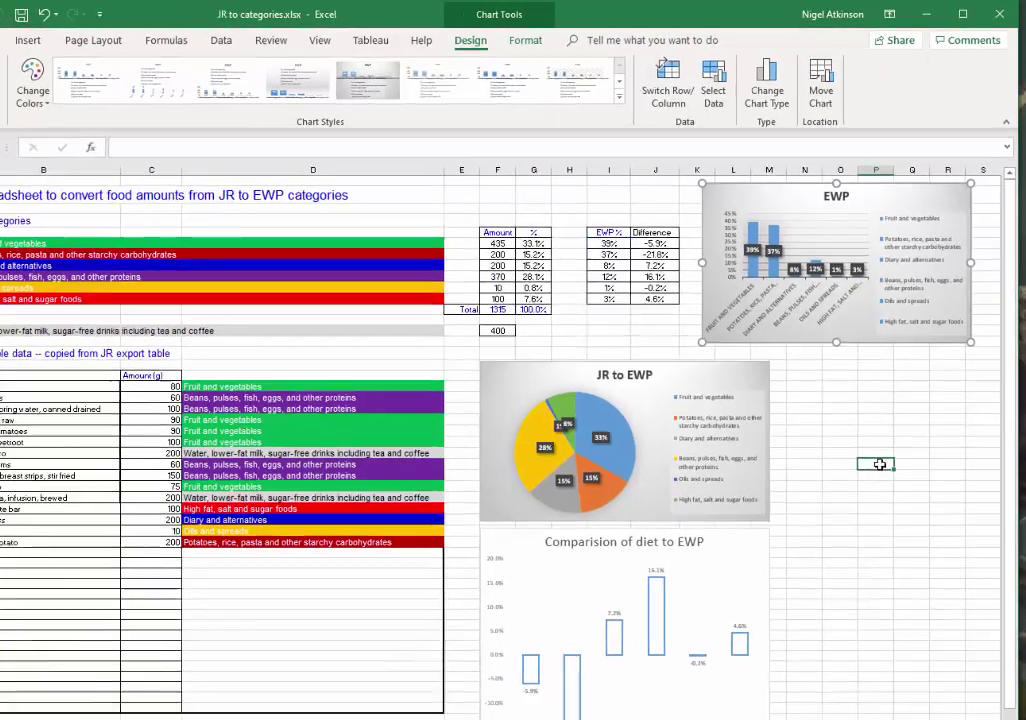
pyautogui.click(879, 464)
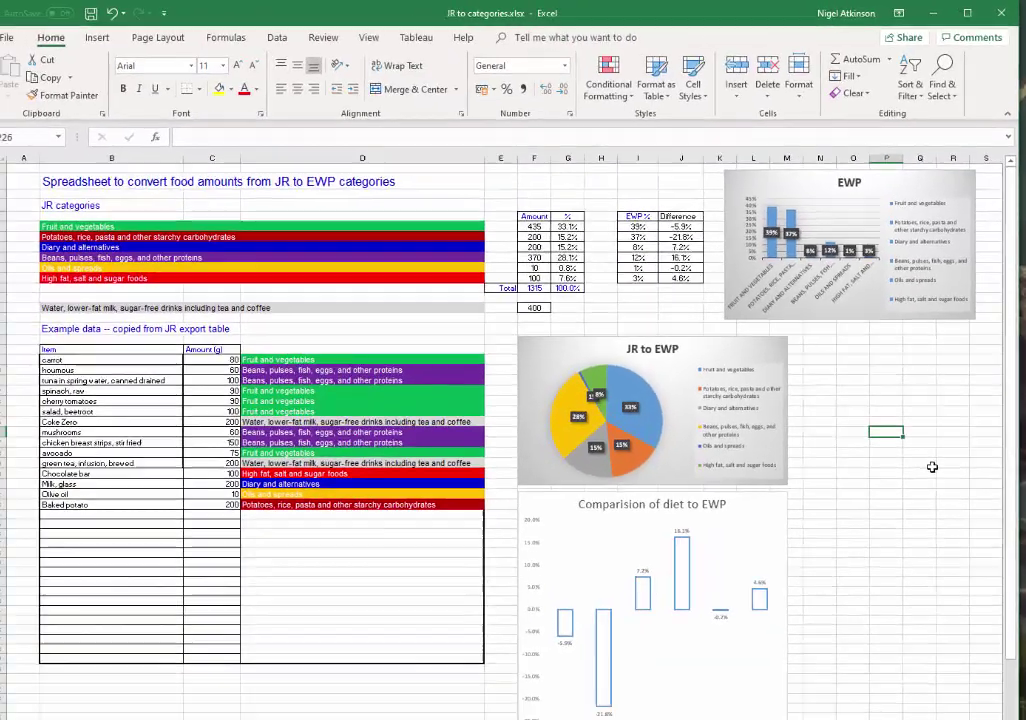